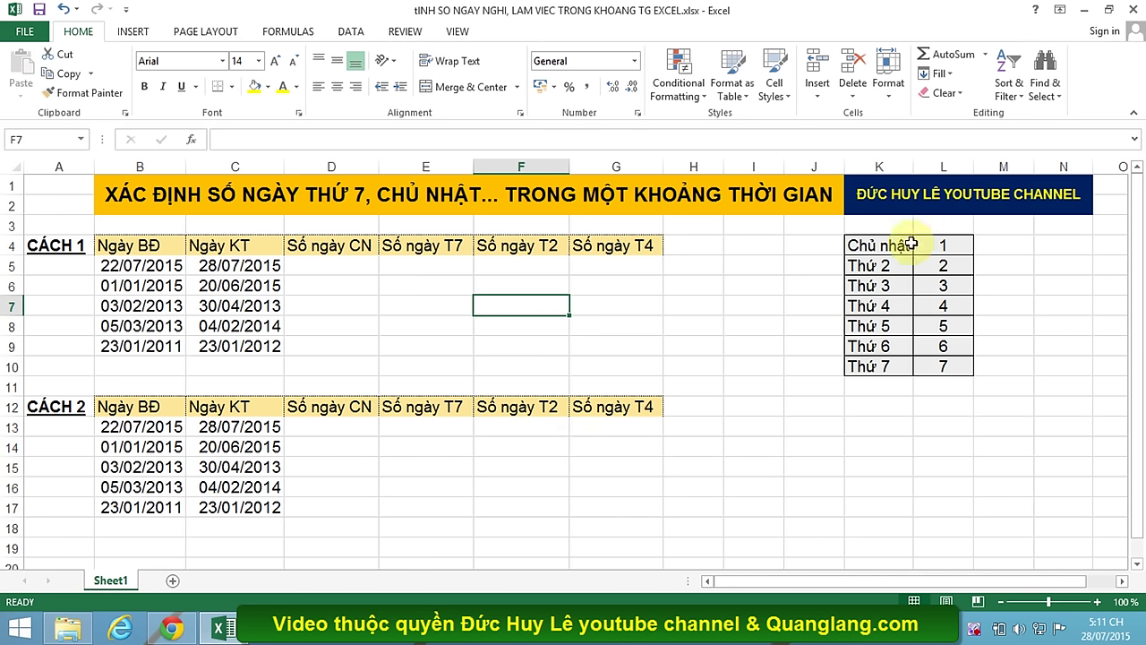
Review the weekday-number reference table beside the date ranges
drag(864, 245, 931, 366)
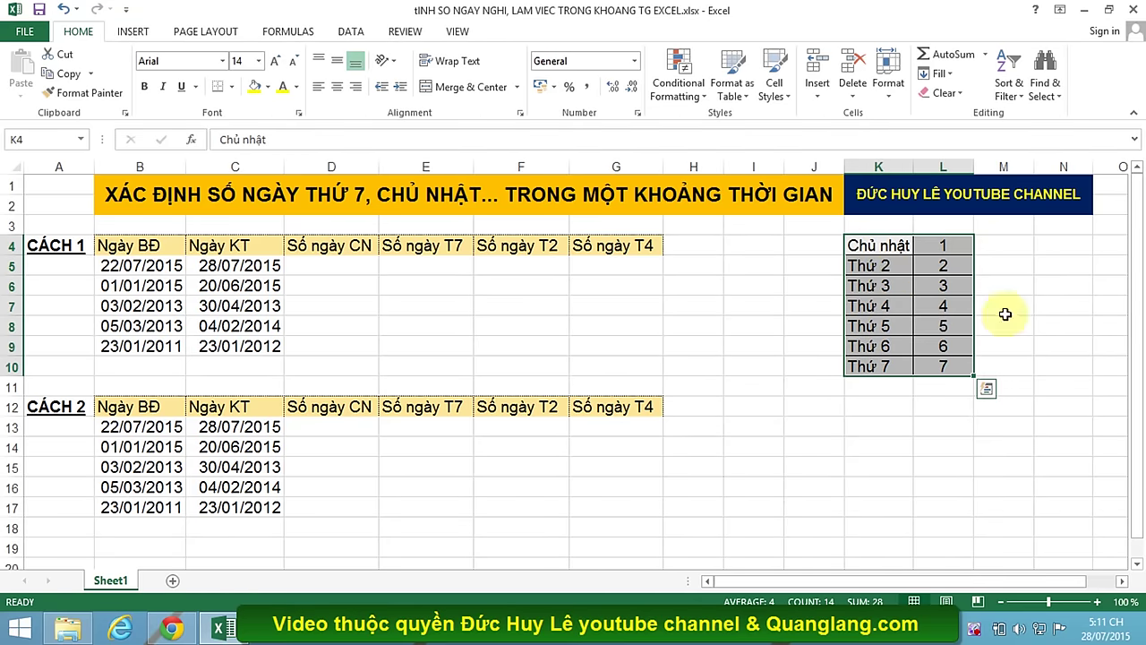
click(1050, 318)
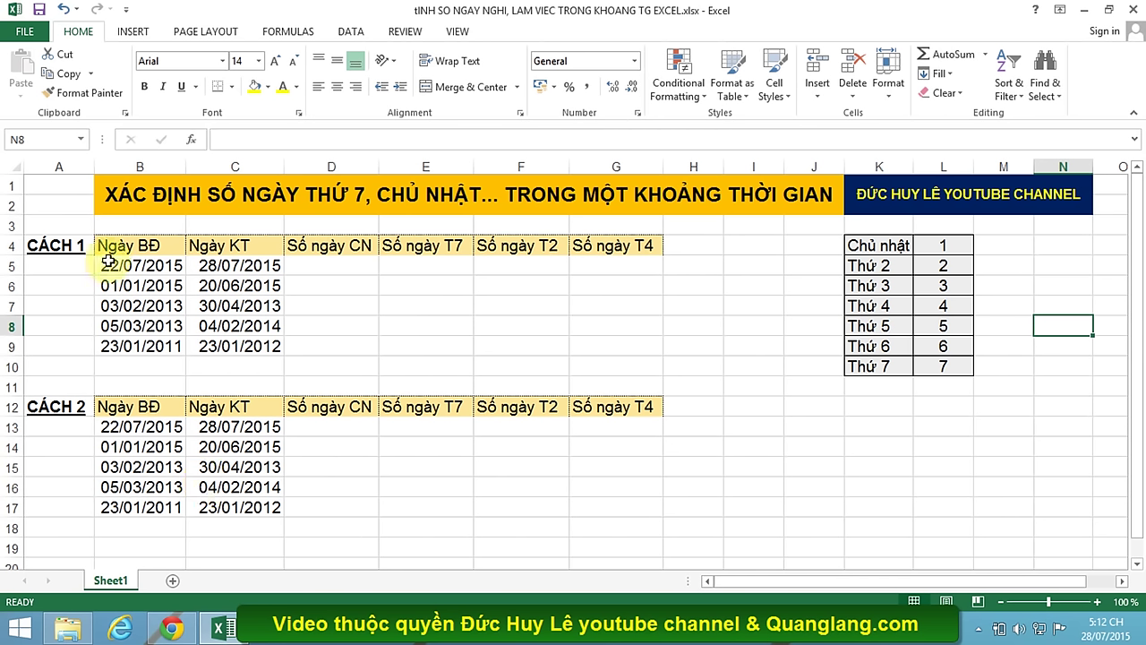
click(392, 324)
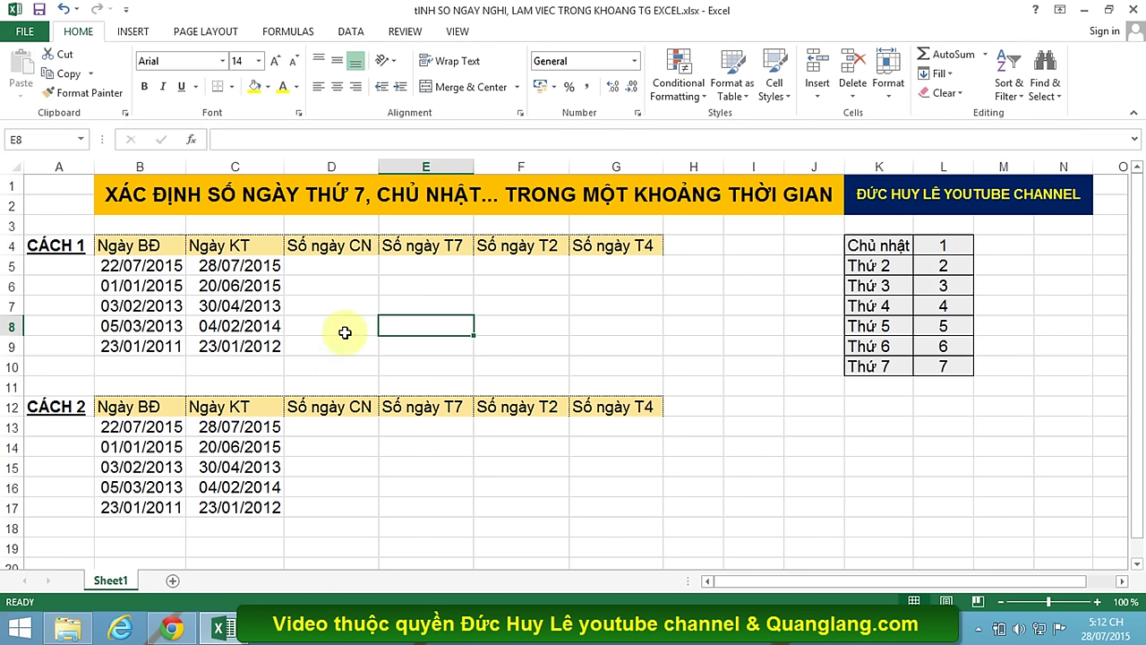
click(616, 305)
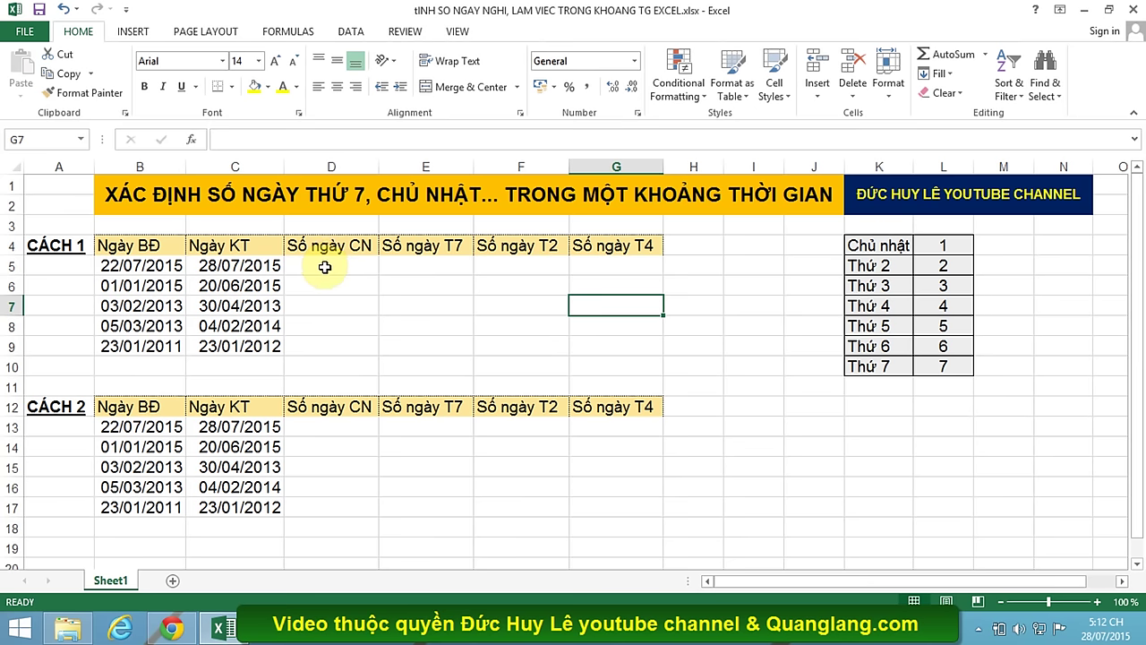
In D5, begin the formula =SUMPRODUCT(--(WEEKDAY(ROW(INDIRECT($B5&":"&$C5)) with weekday type 1
click(325, 266)
text(=)
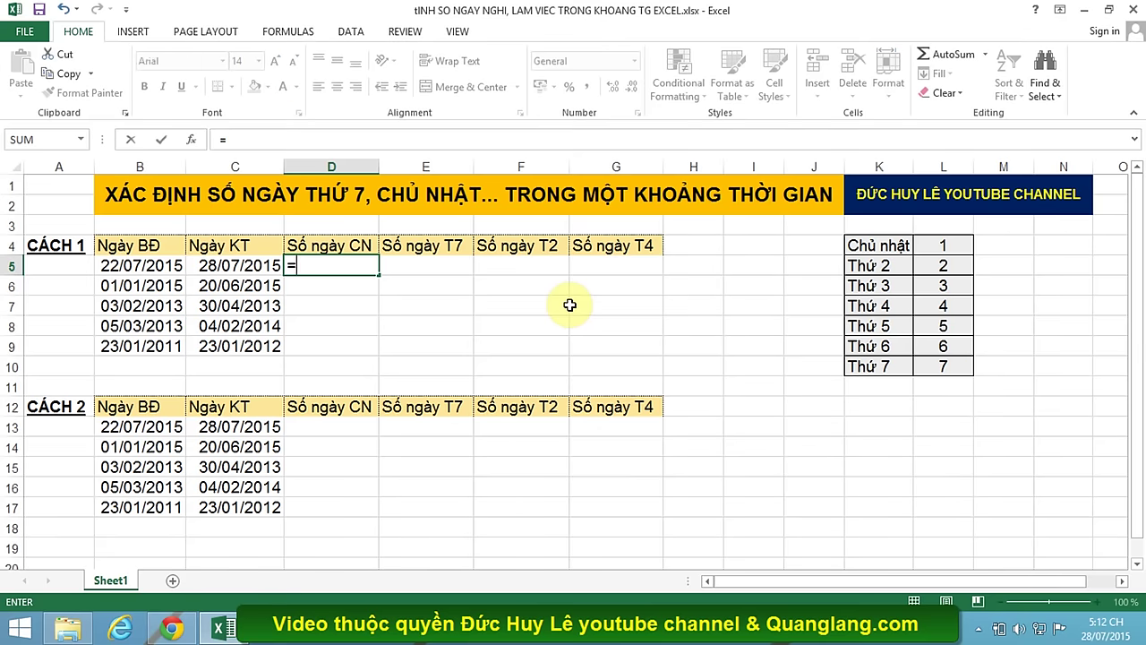
text(SUM)
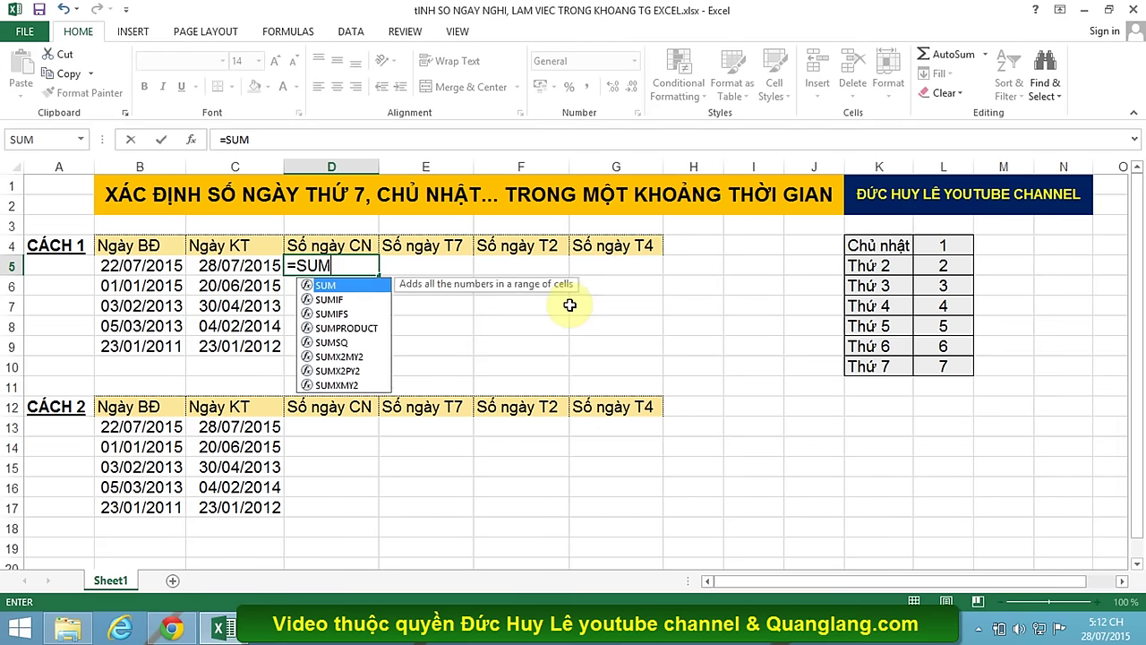
text(PRO)
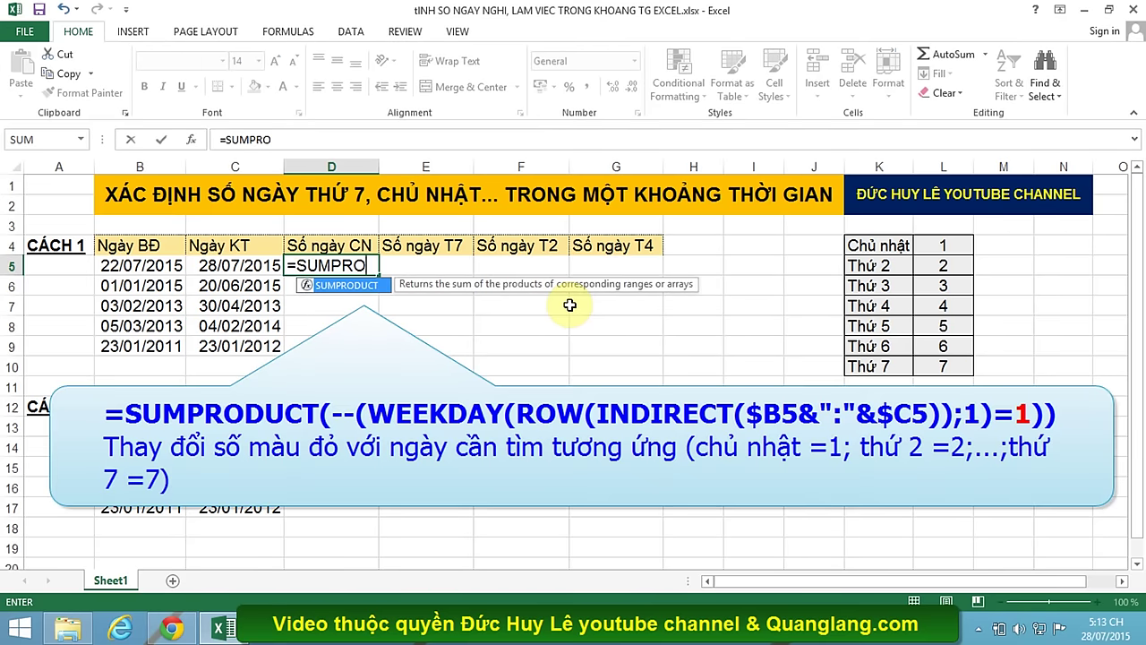
text(DUCT()
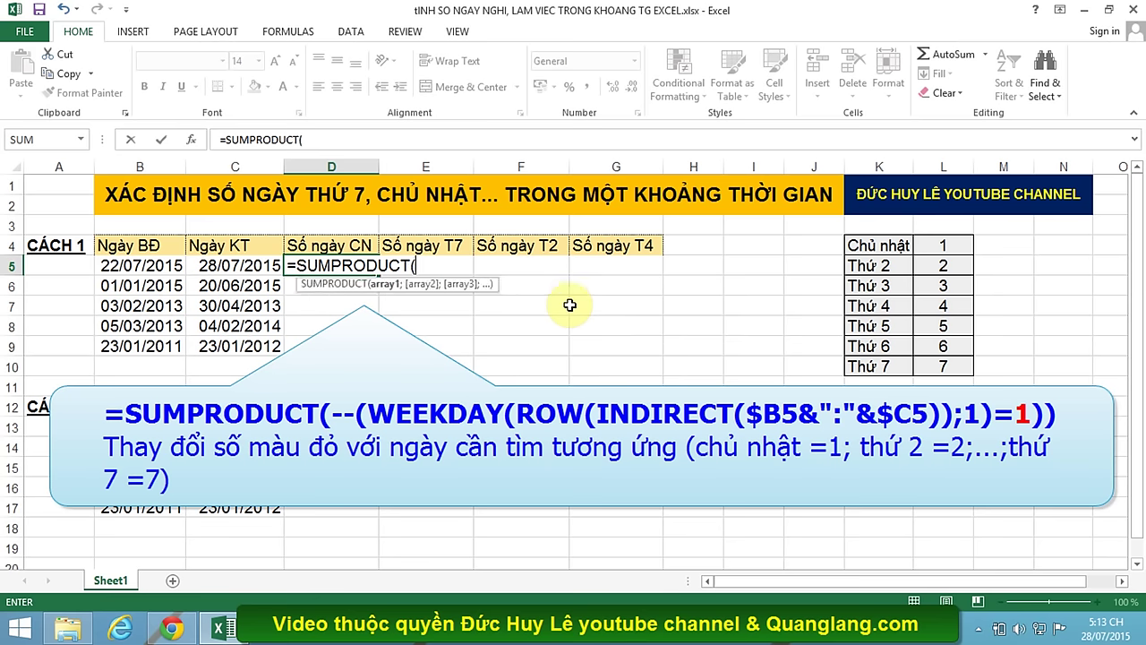
text(--(WEE)
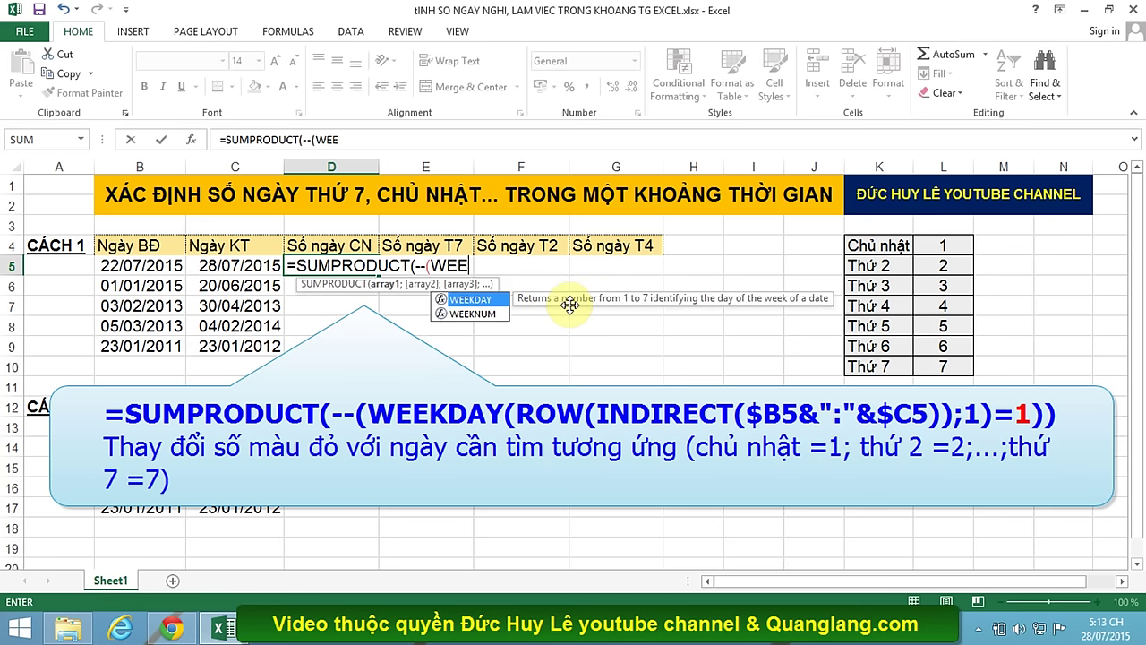
text(KDAY)
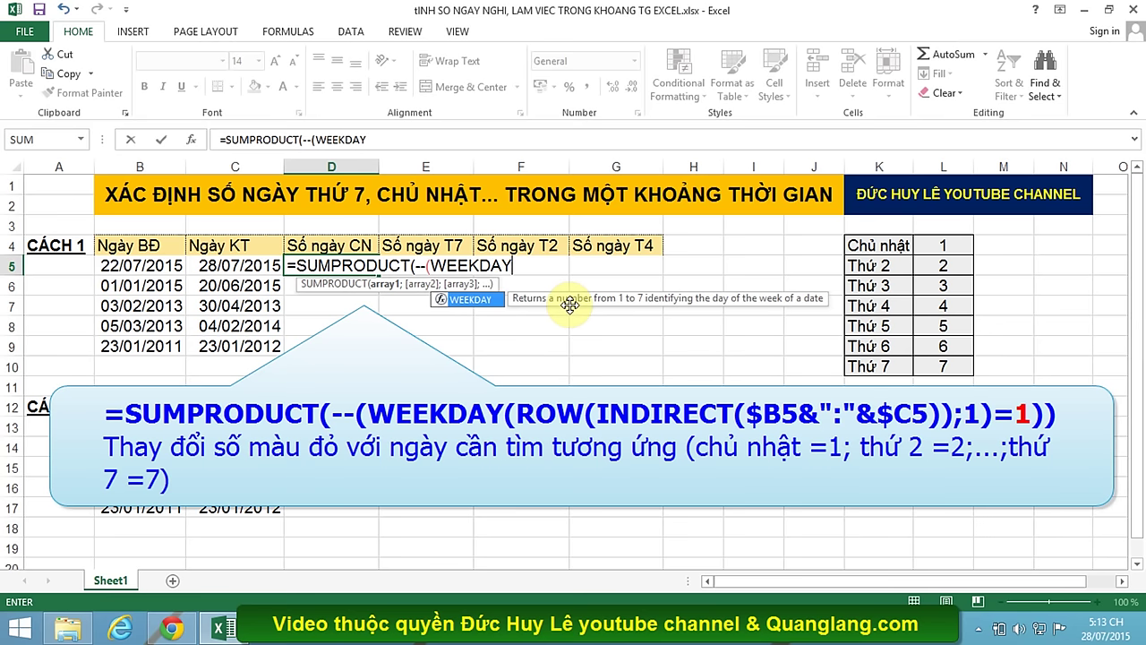
text((R)
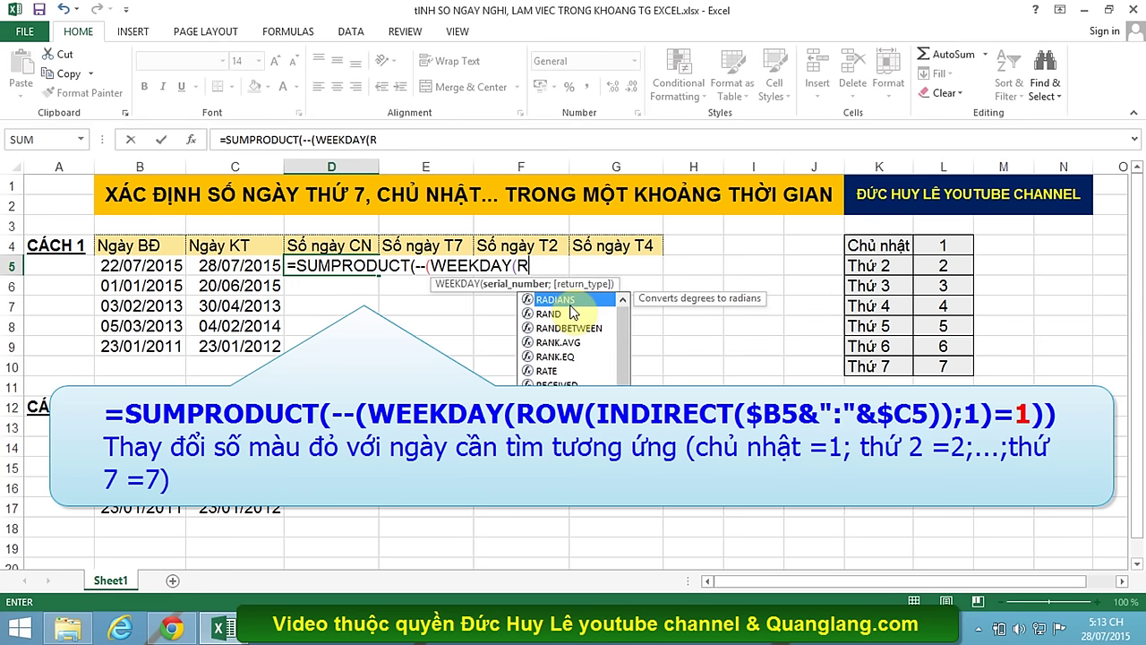
text(OW)
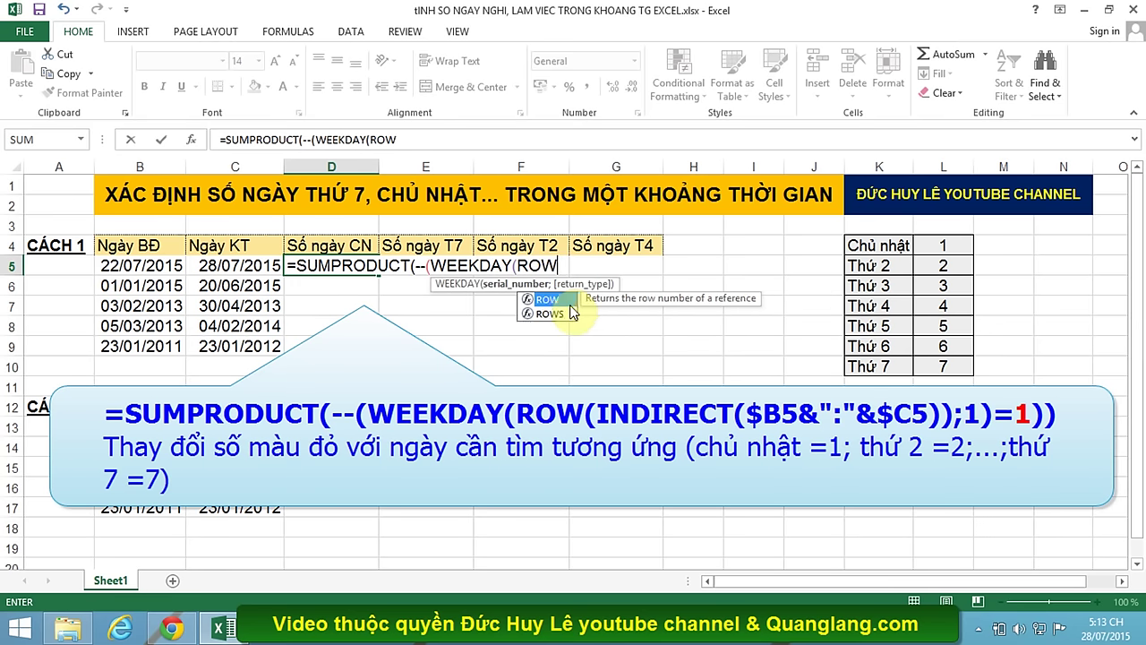
text((IN)
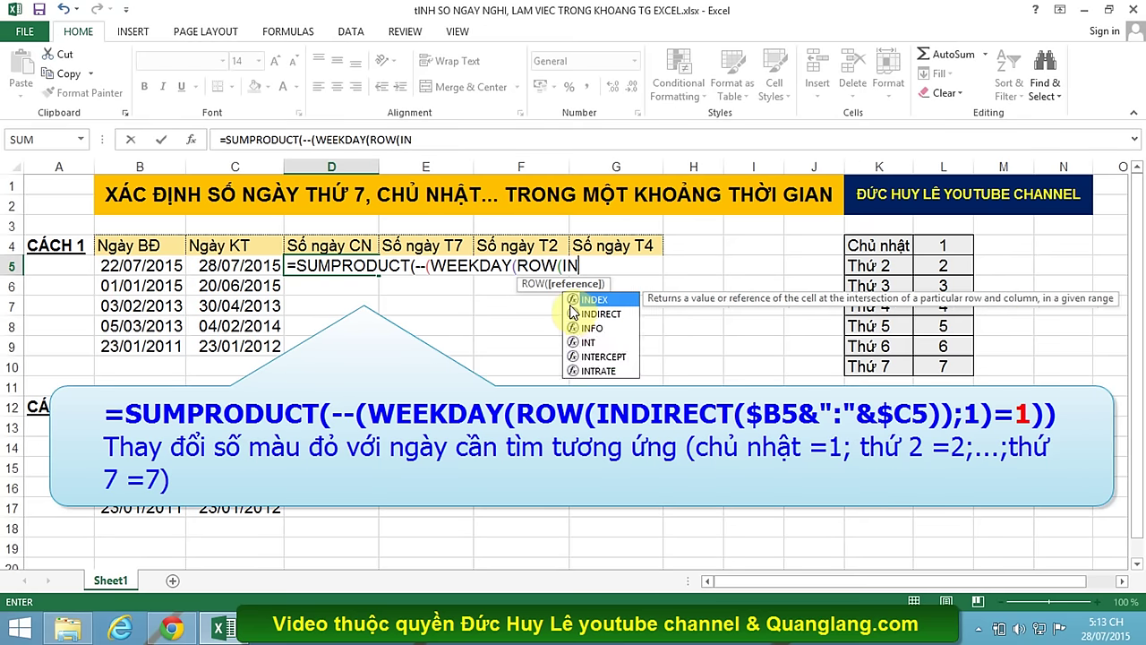
text(DIR)
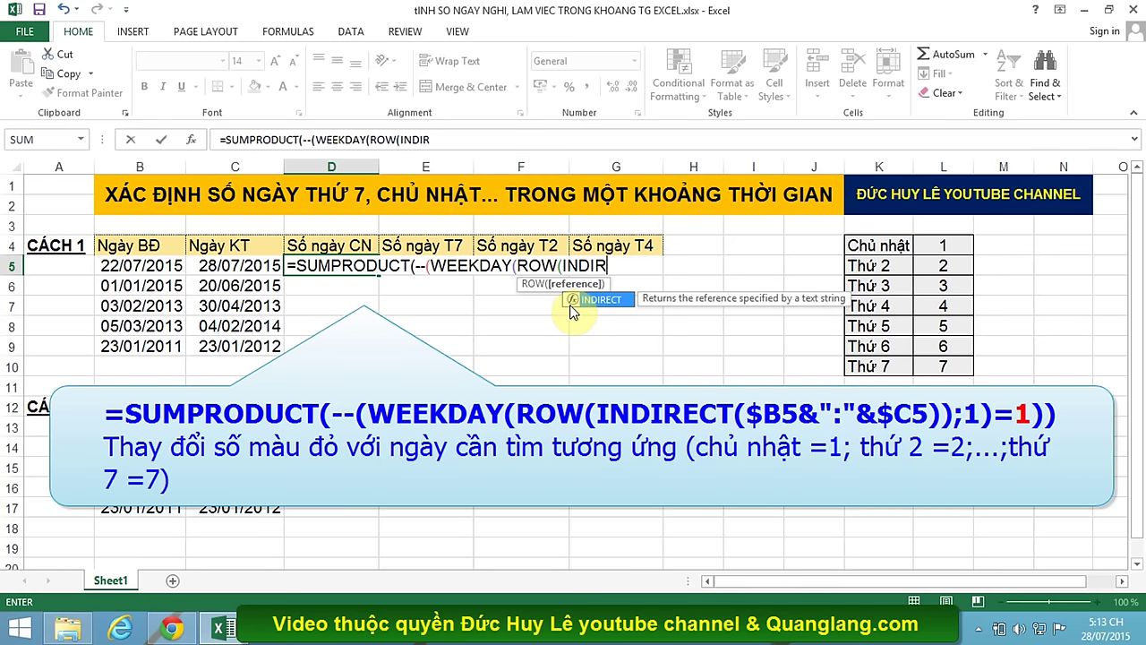
text(ECT()
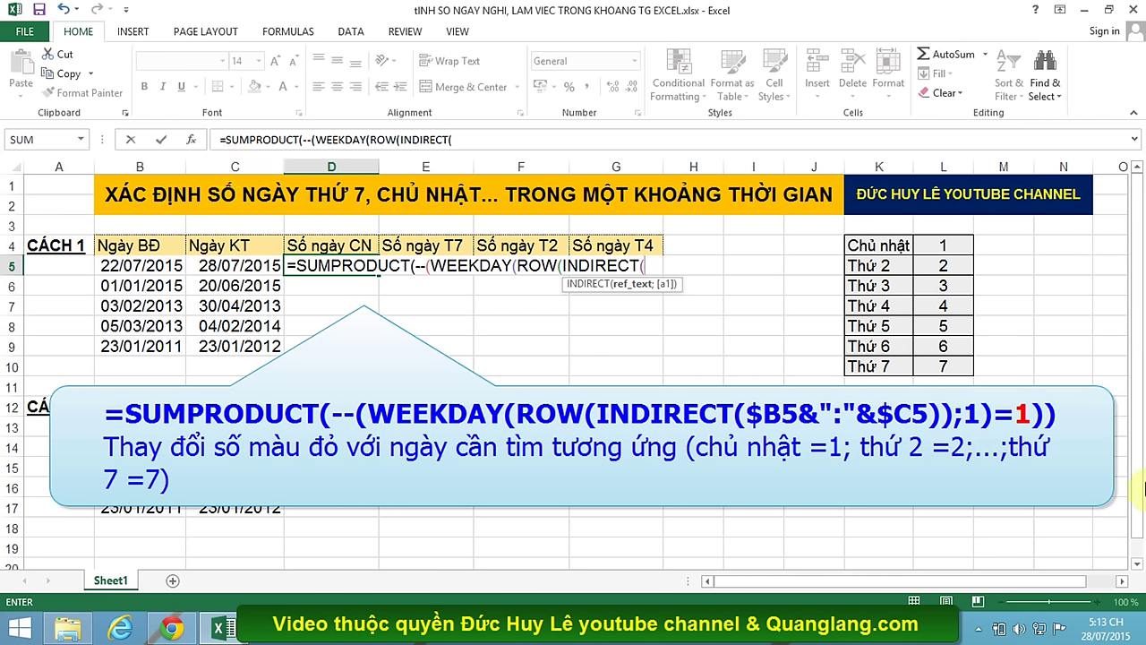
text($B5)
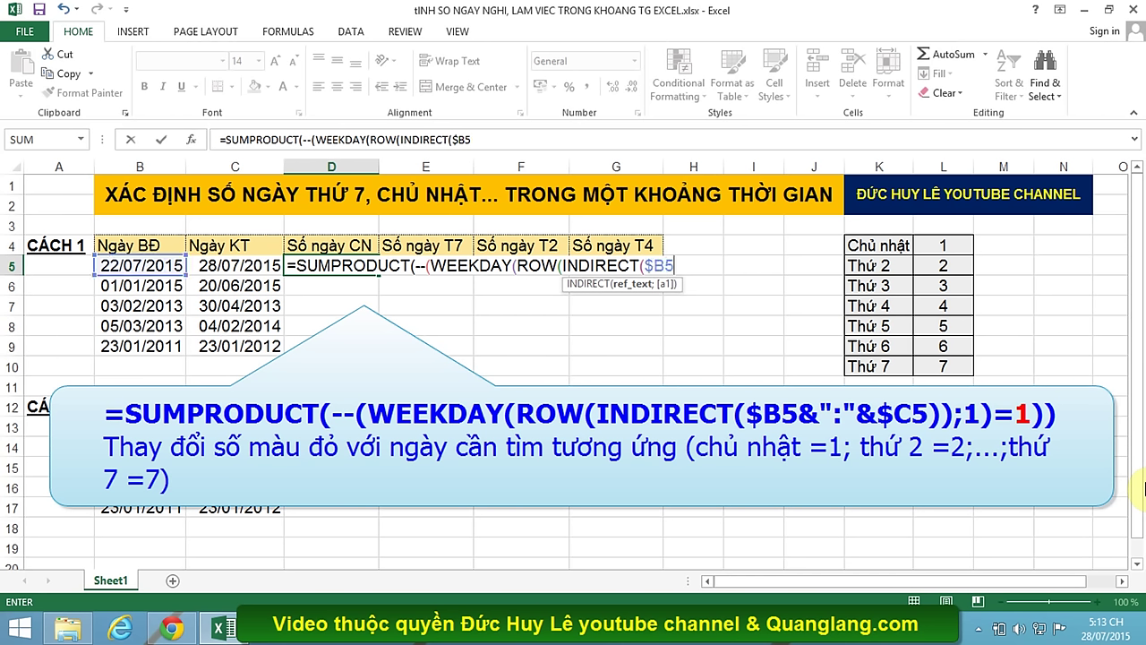
text(&":"&$)
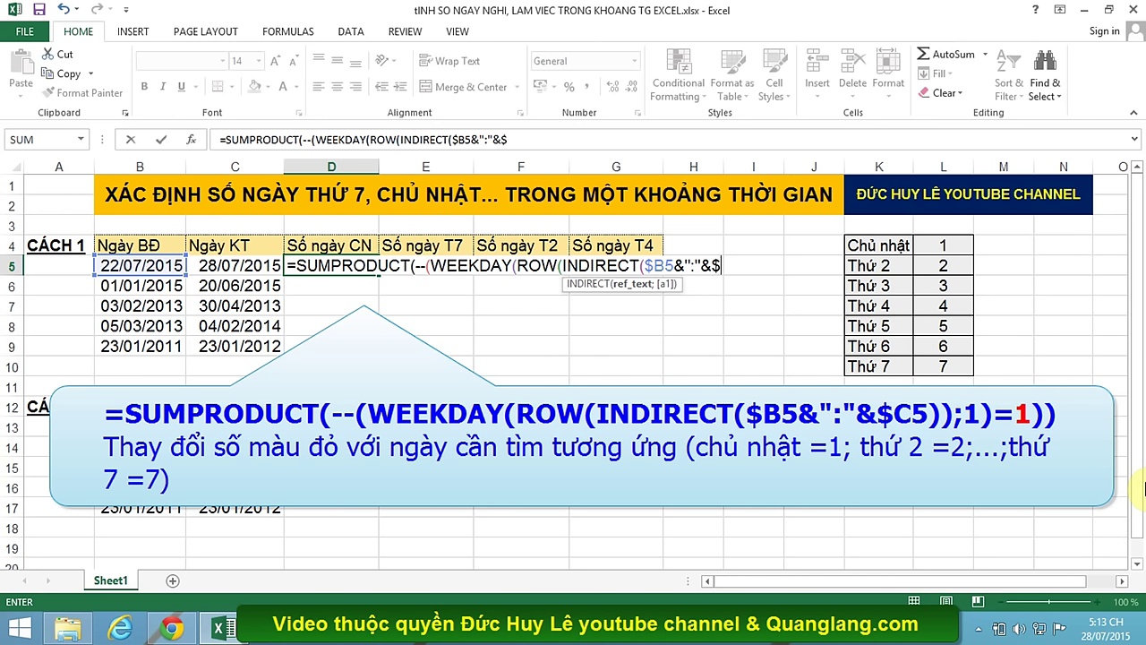
text(C5)
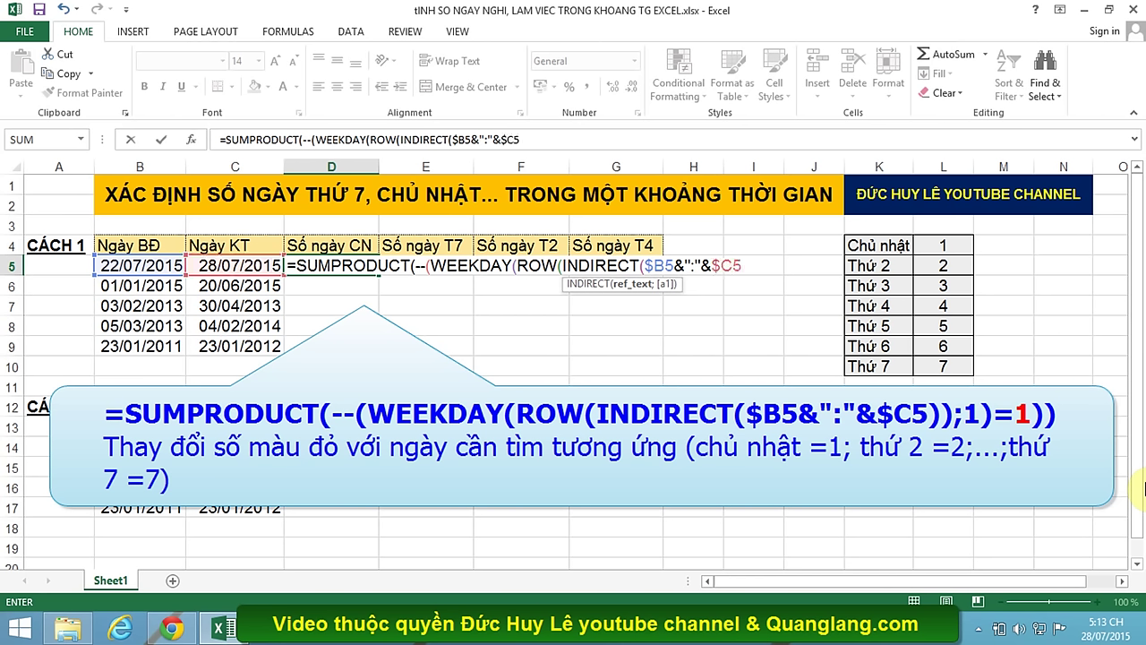
text()))
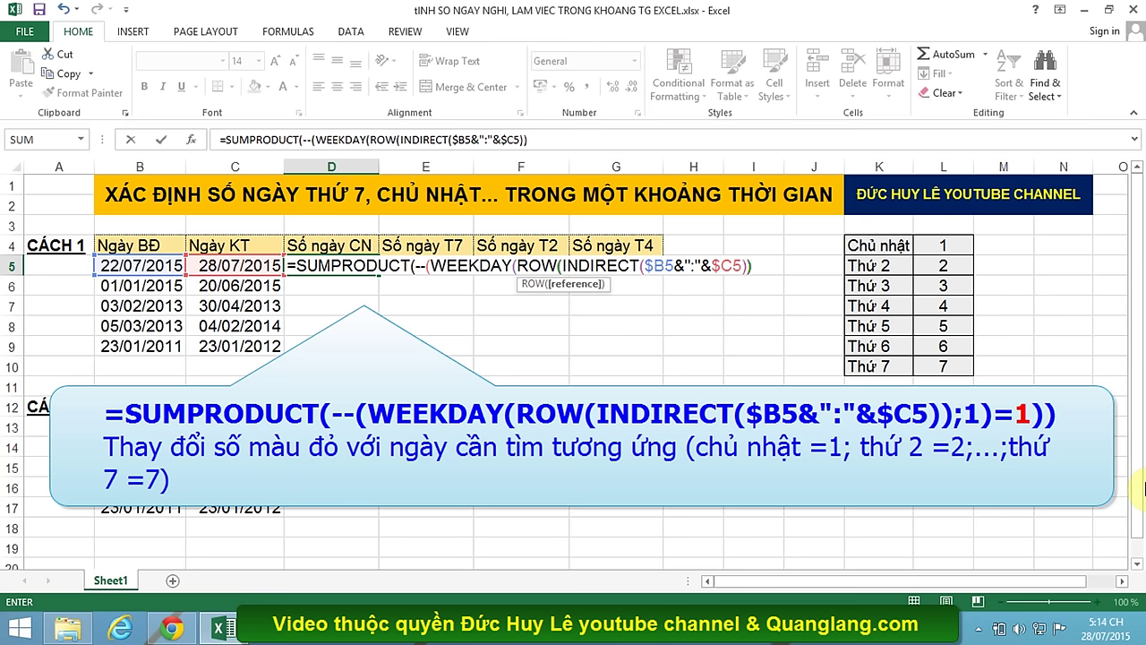
text())
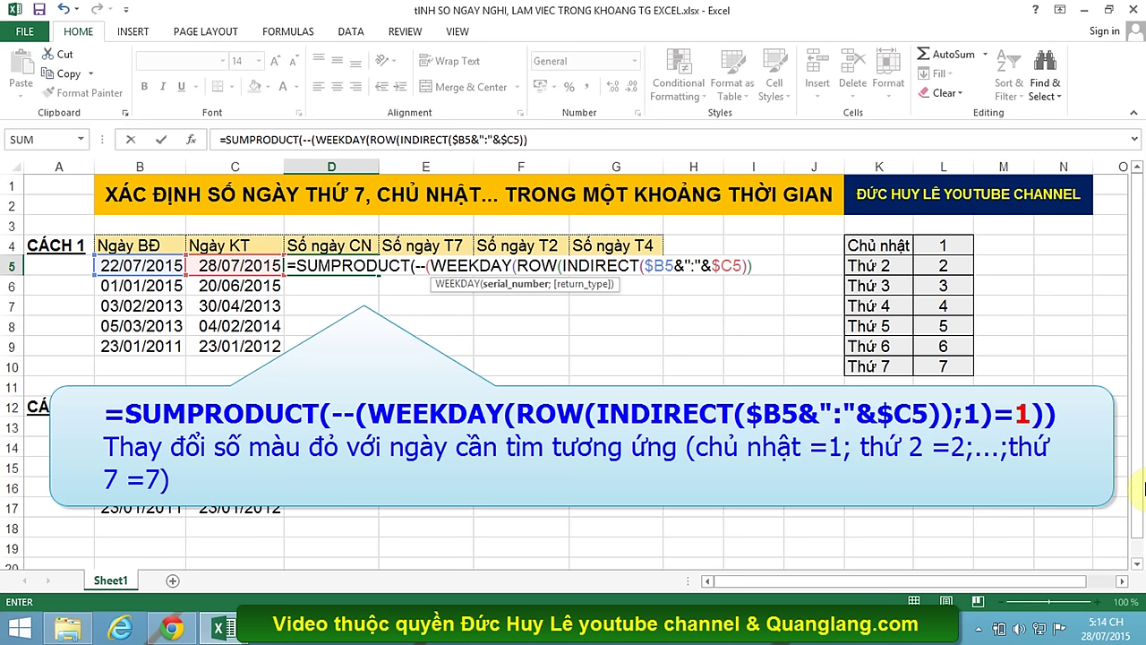
text(;1)
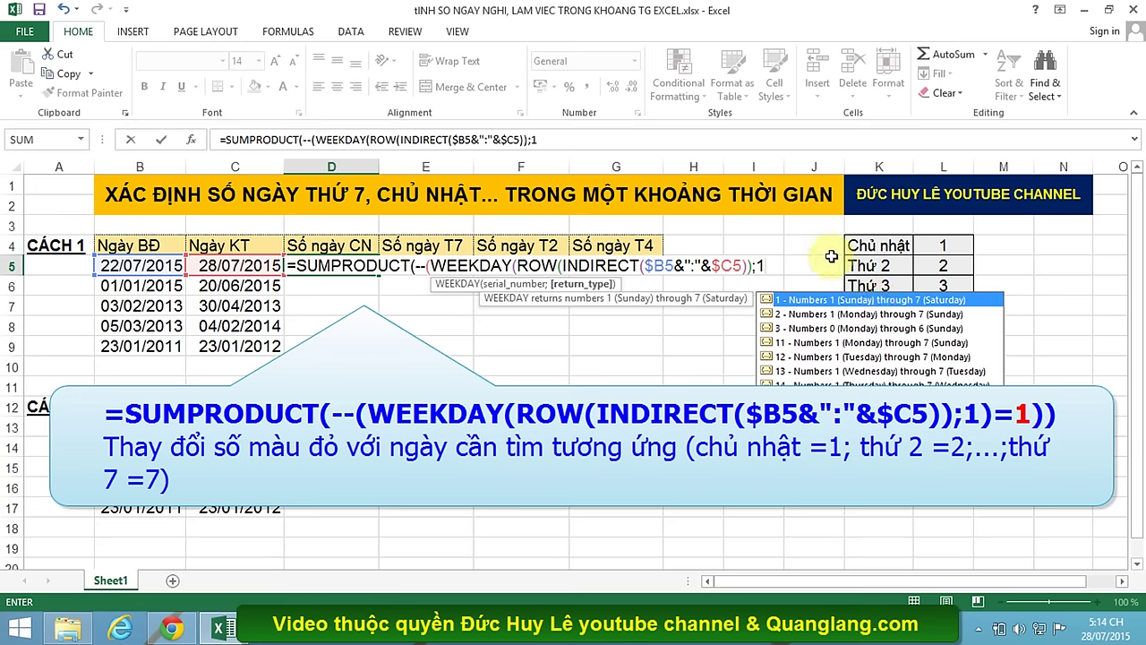
Close D5's formula with the =1 Sunday test so it returns 1
text())
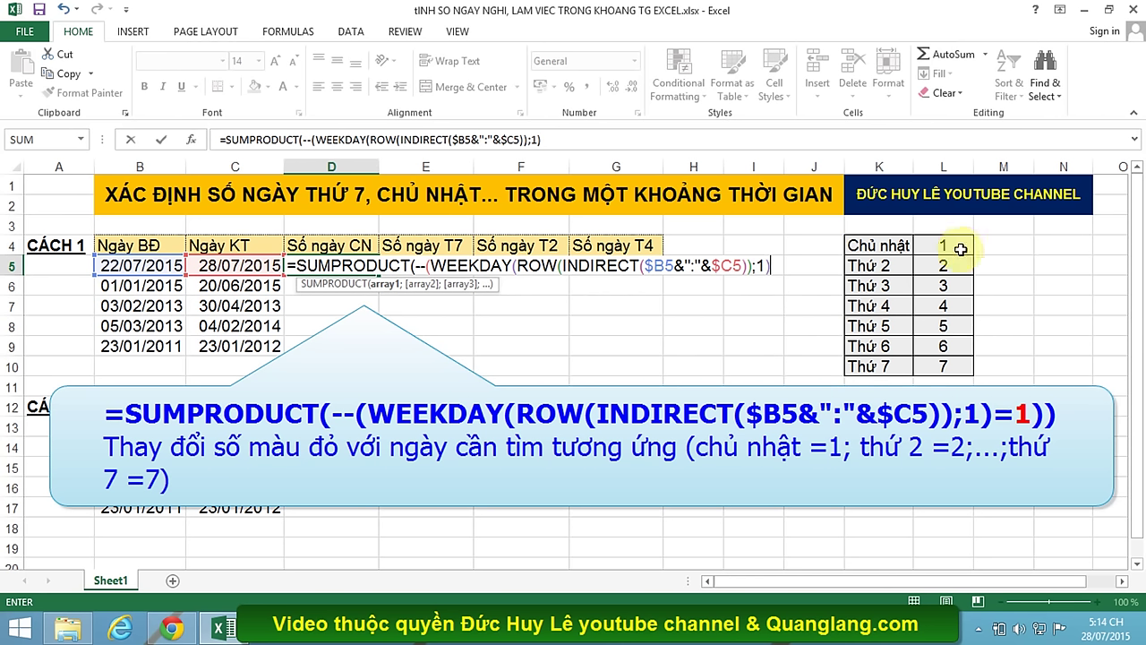
text(=1)
text()))
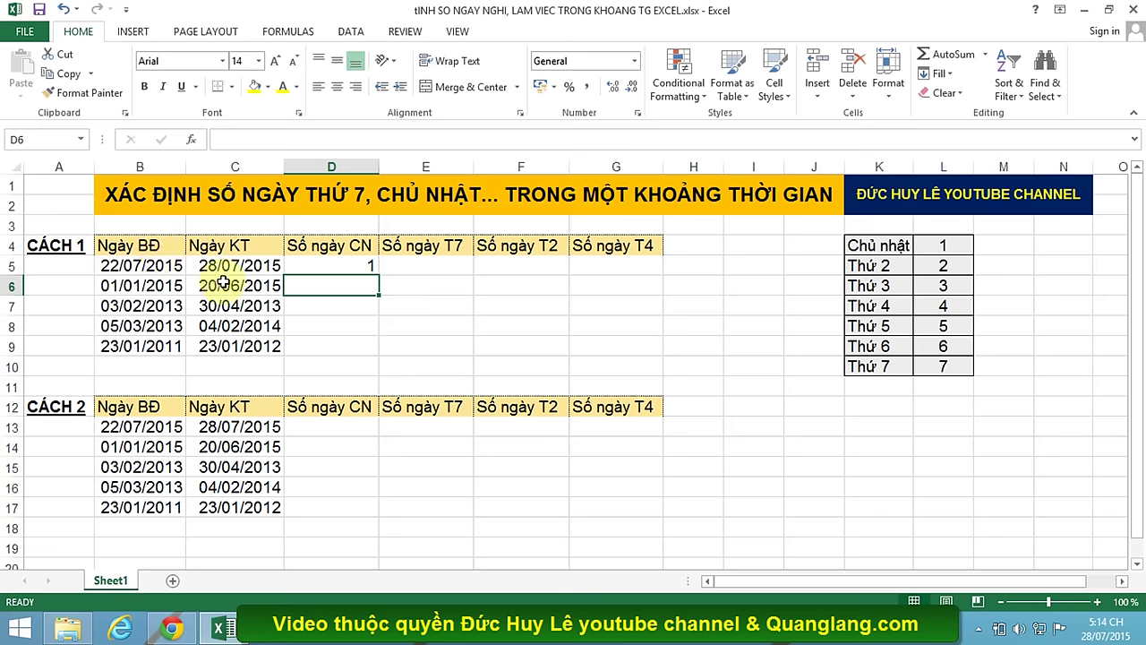
click(353, 260)
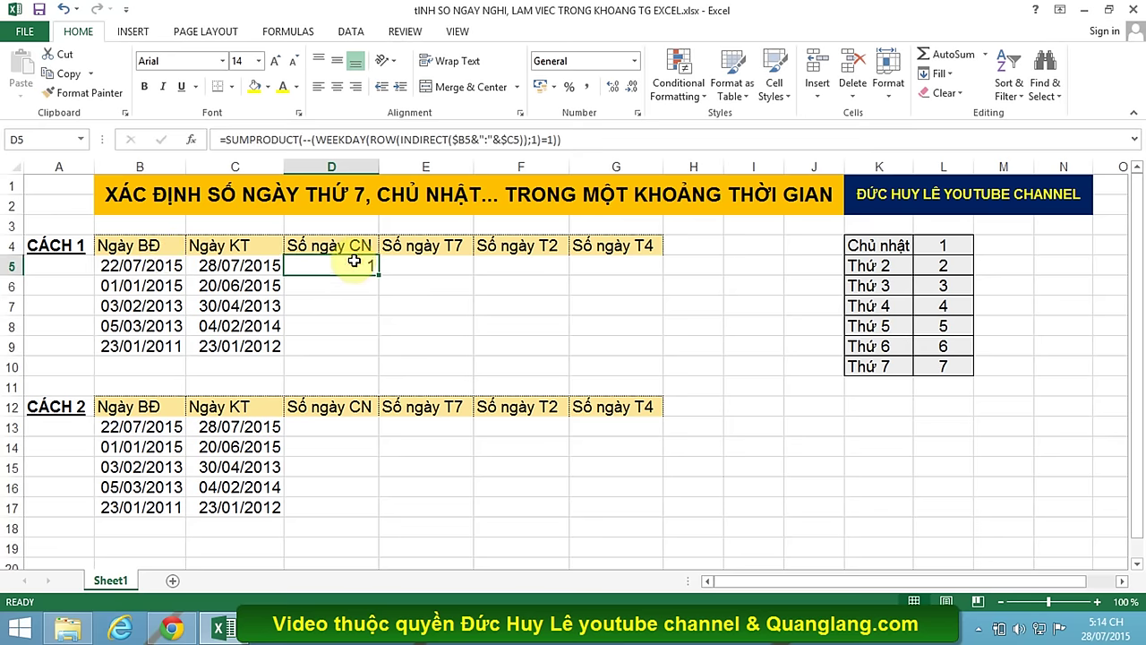
key(ctrl+c)
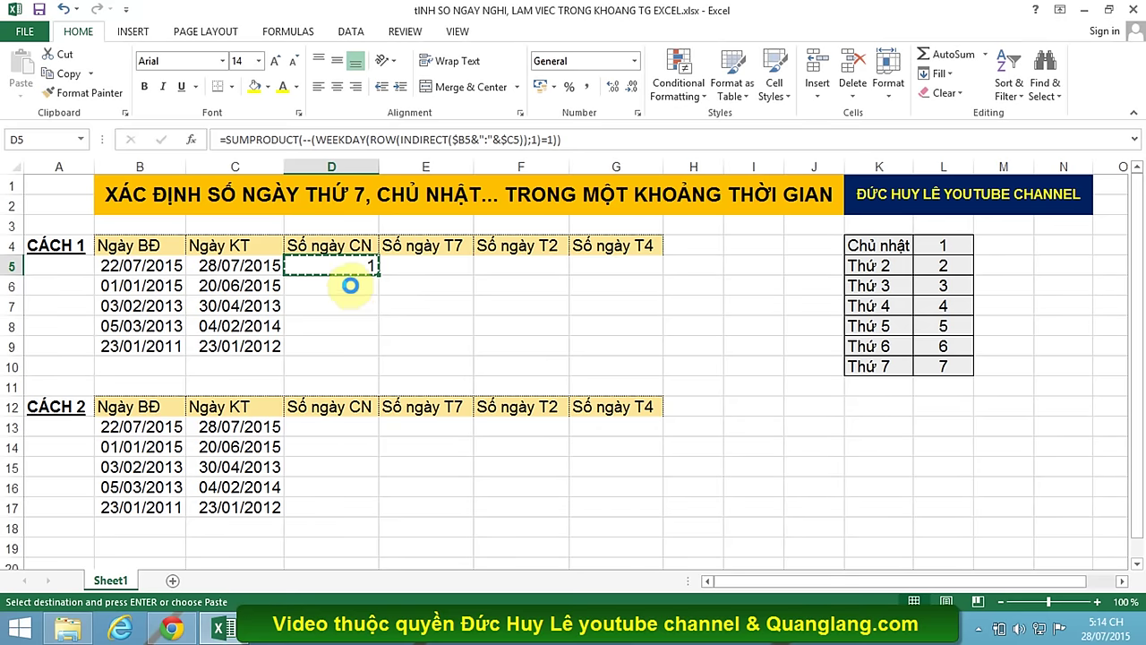
drag(343, 283, 343, 340)
key(ctrl+v)
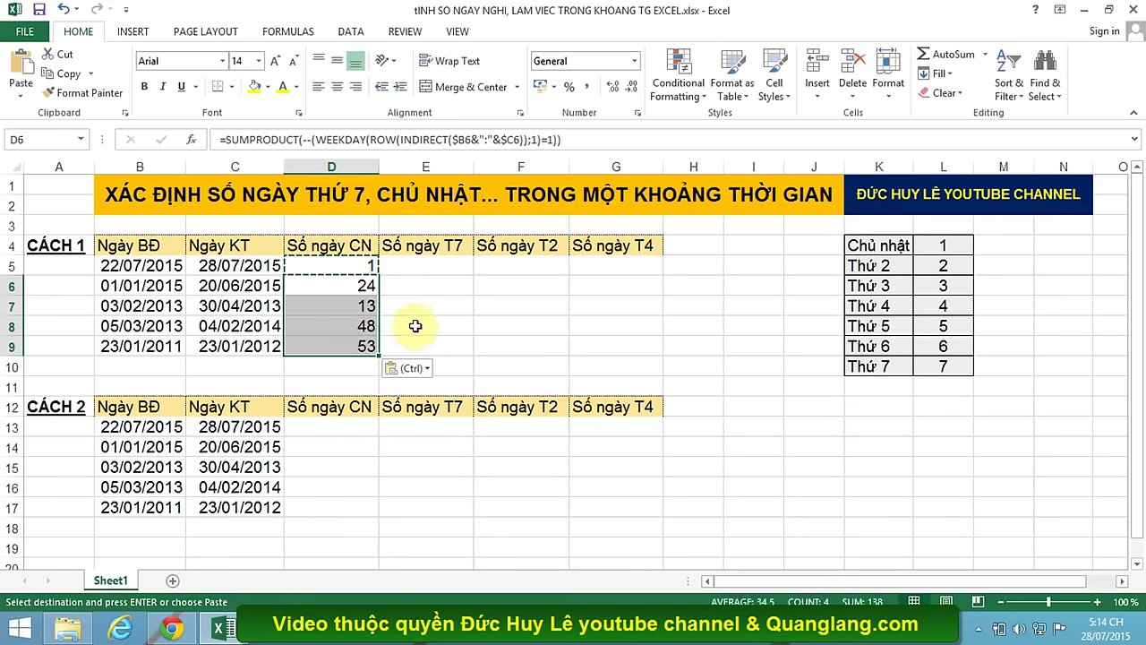
key(Escape)
click(451, 308)
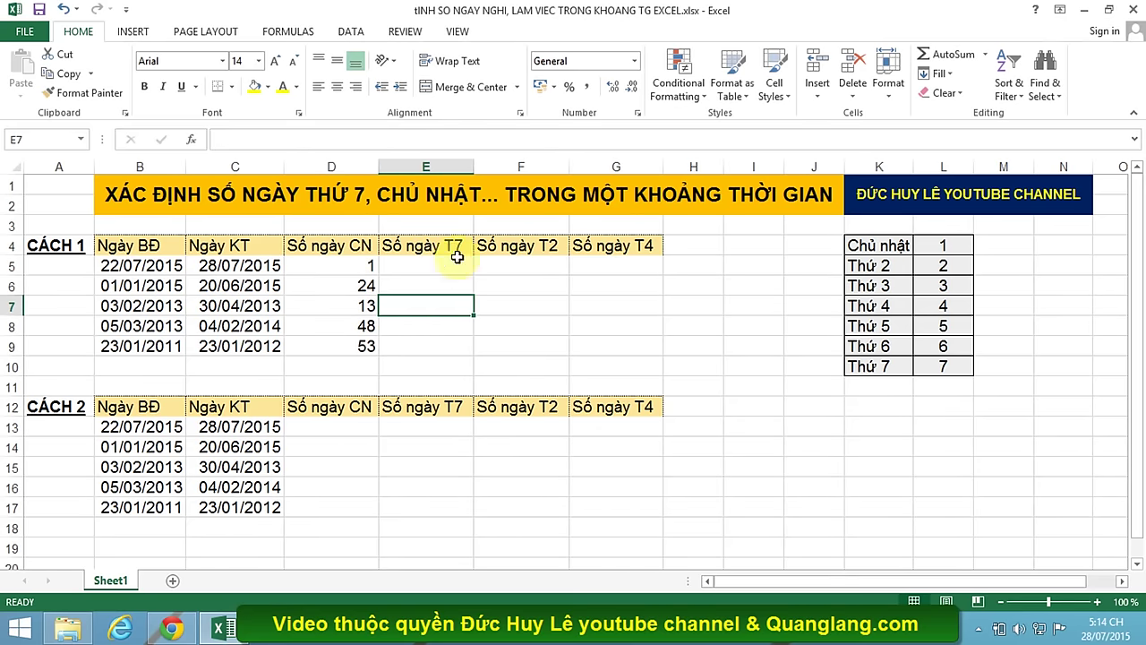
click(361, 265)
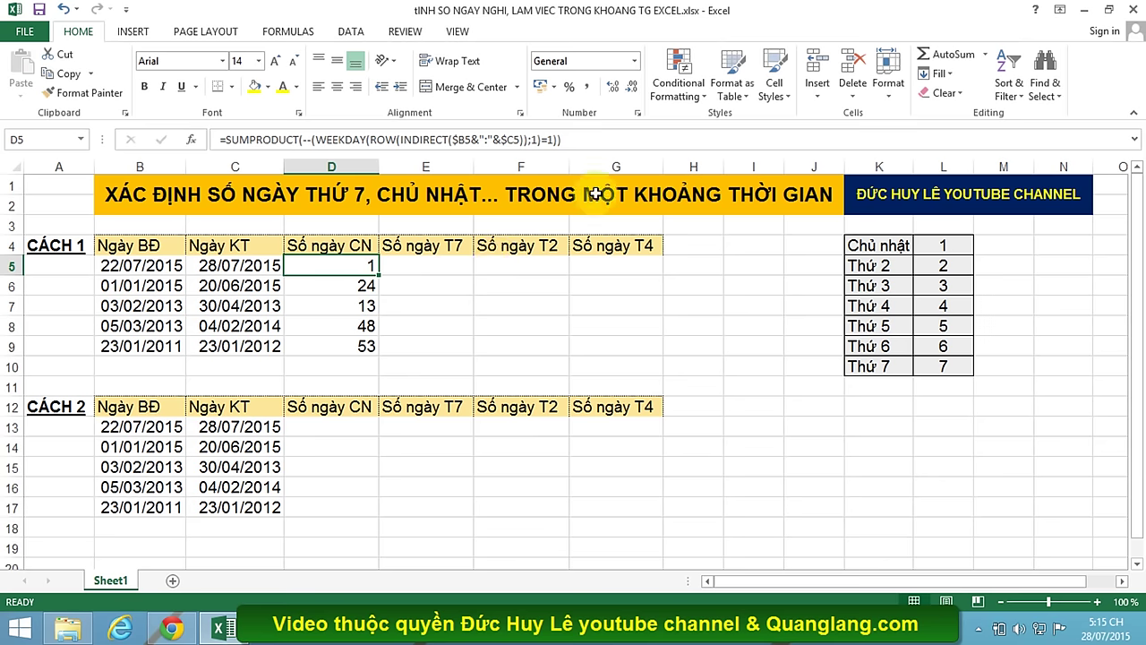
Copy D5's Sunday-count formula into E5, F5 and G5
drag(563, 139, 215, 141)
key(ctrl+c)
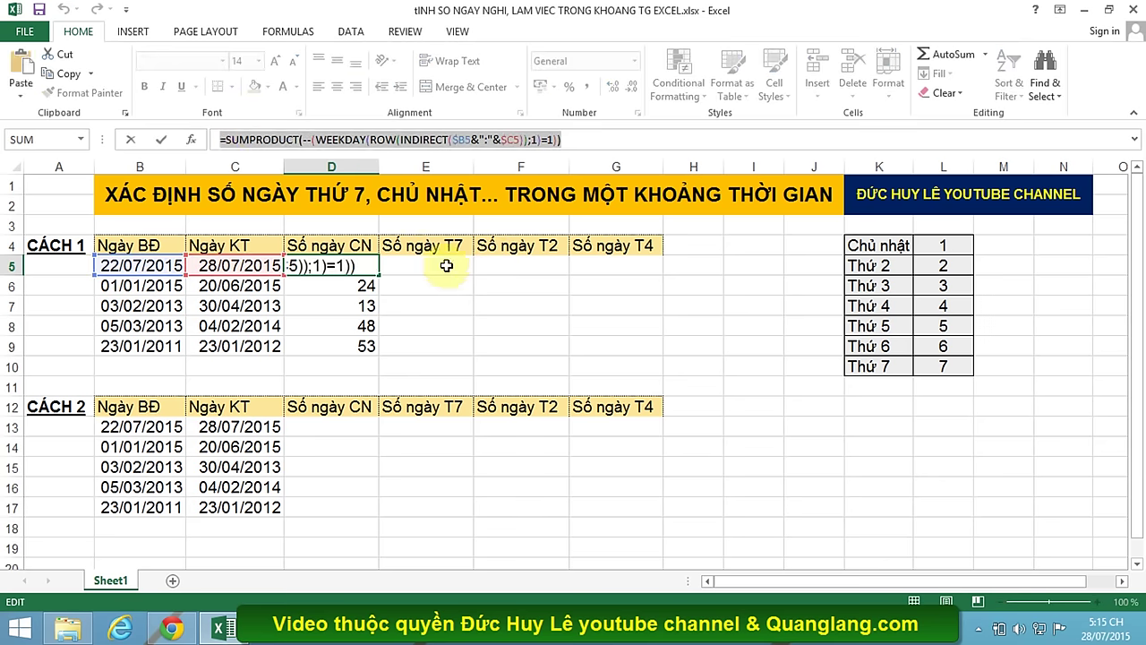
click(442, 265)
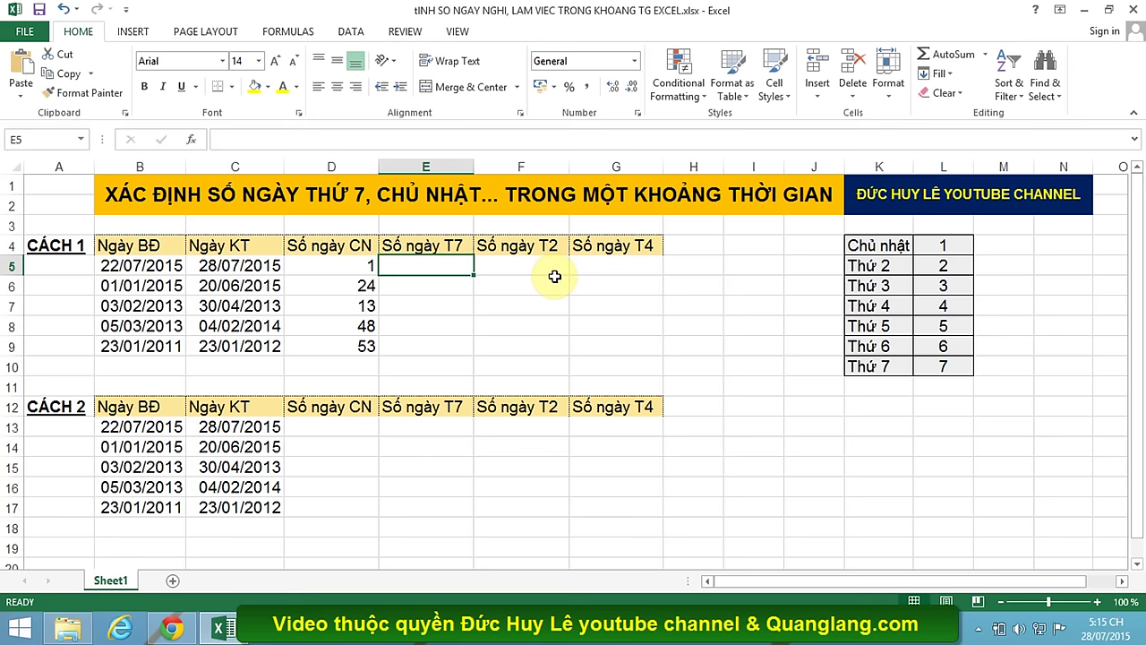
click(449, 262)
click(343, 144)
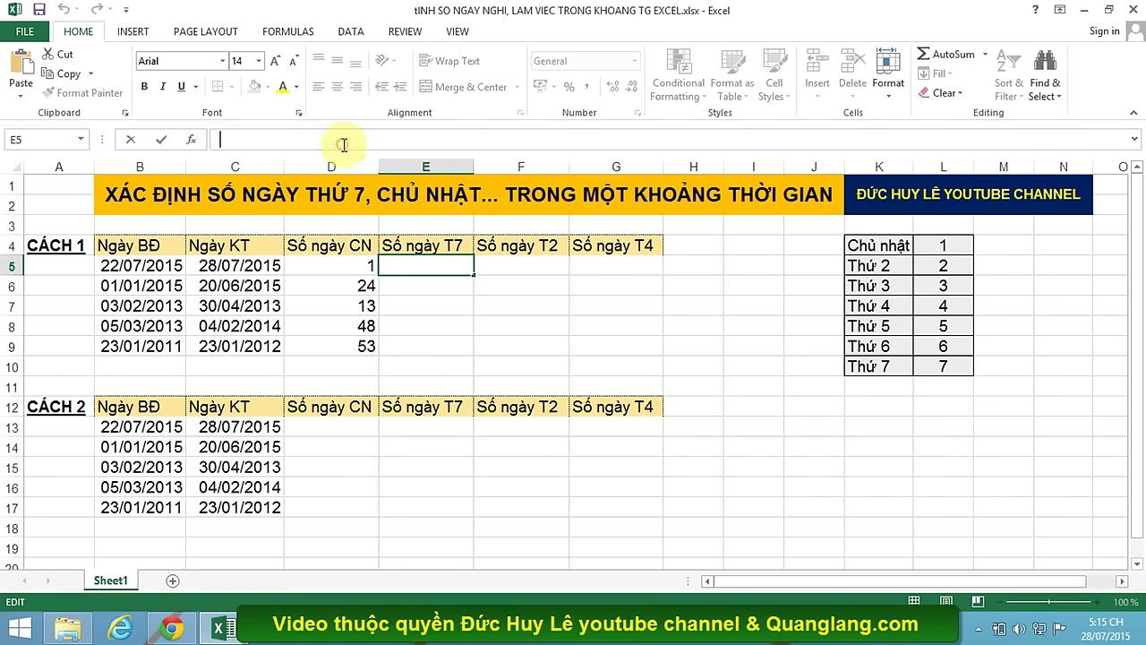
key(ctrl+v)
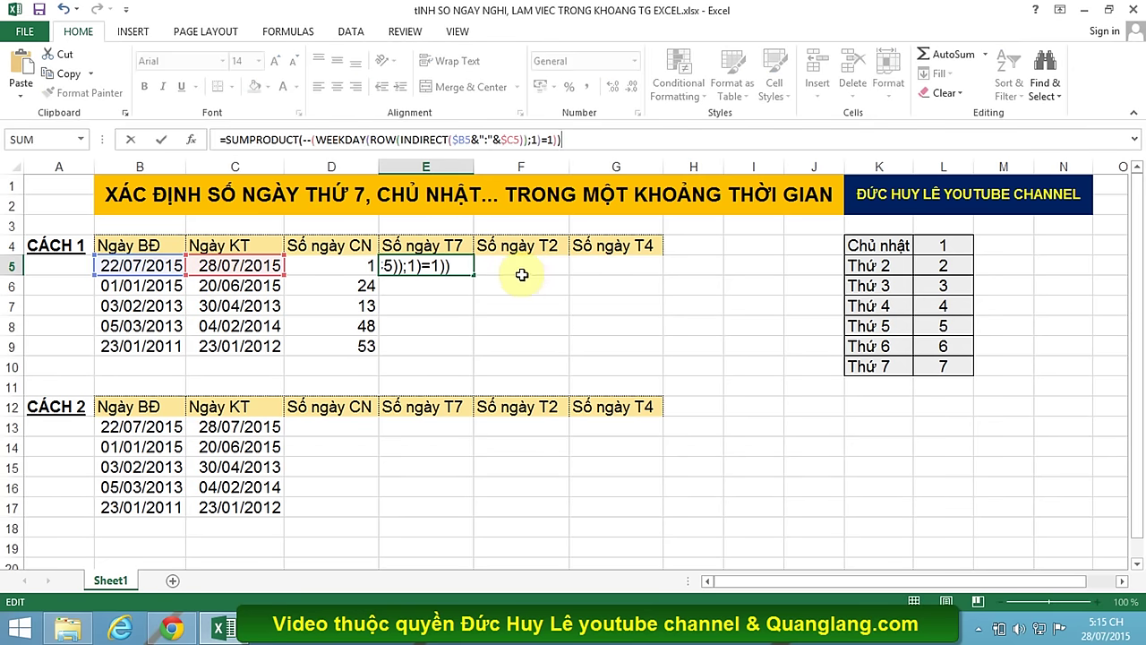
click(515, 267)
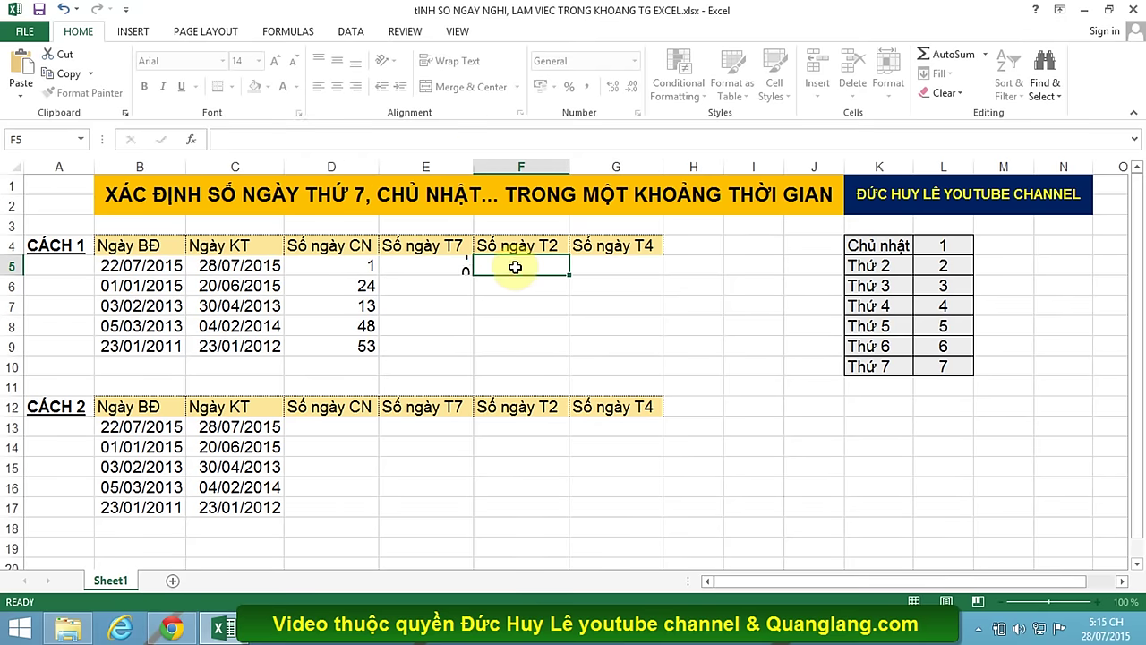
click(453, 143)
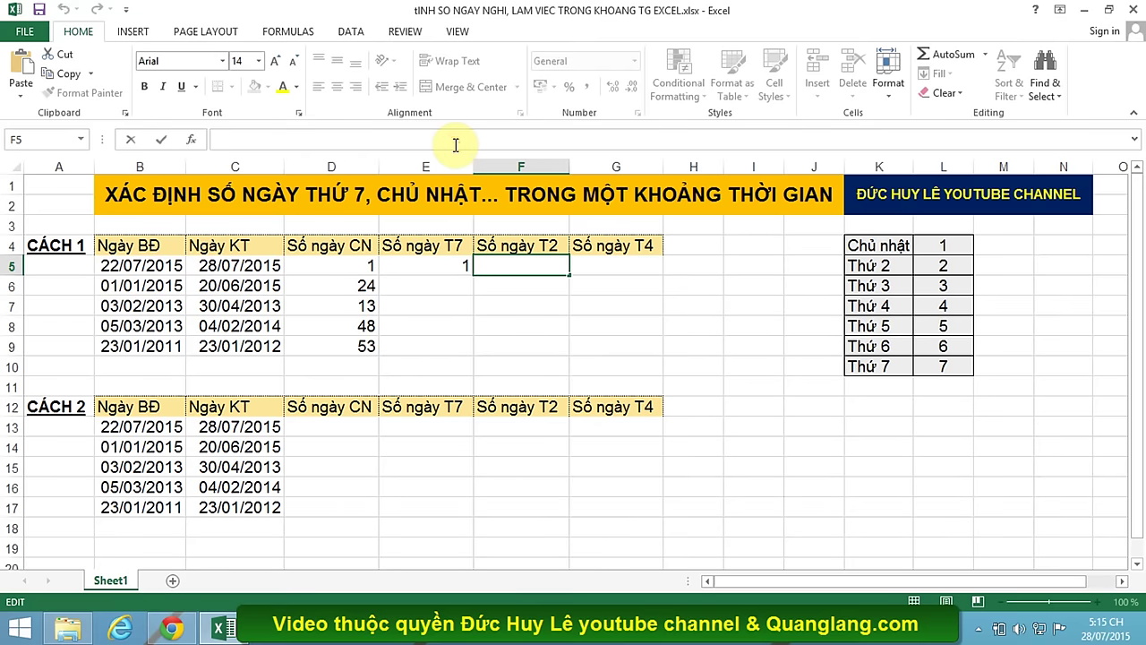
key(ctrl+v)
click(603, 265)
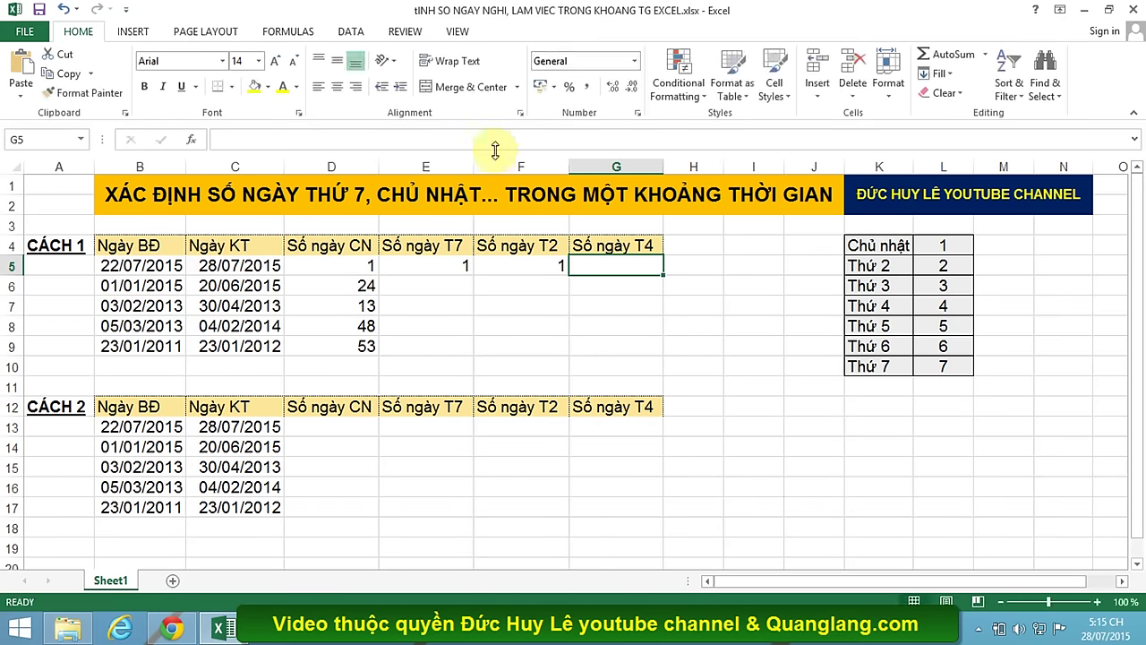
click(486, 138)
key(ctrl+v)
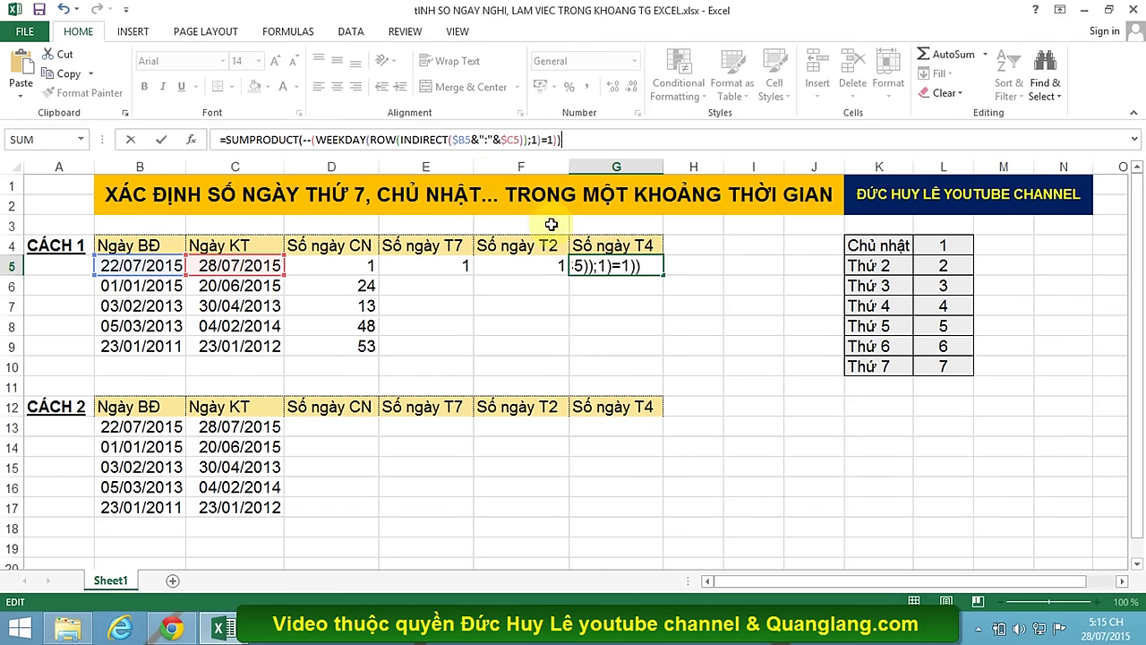
click(703, 294)
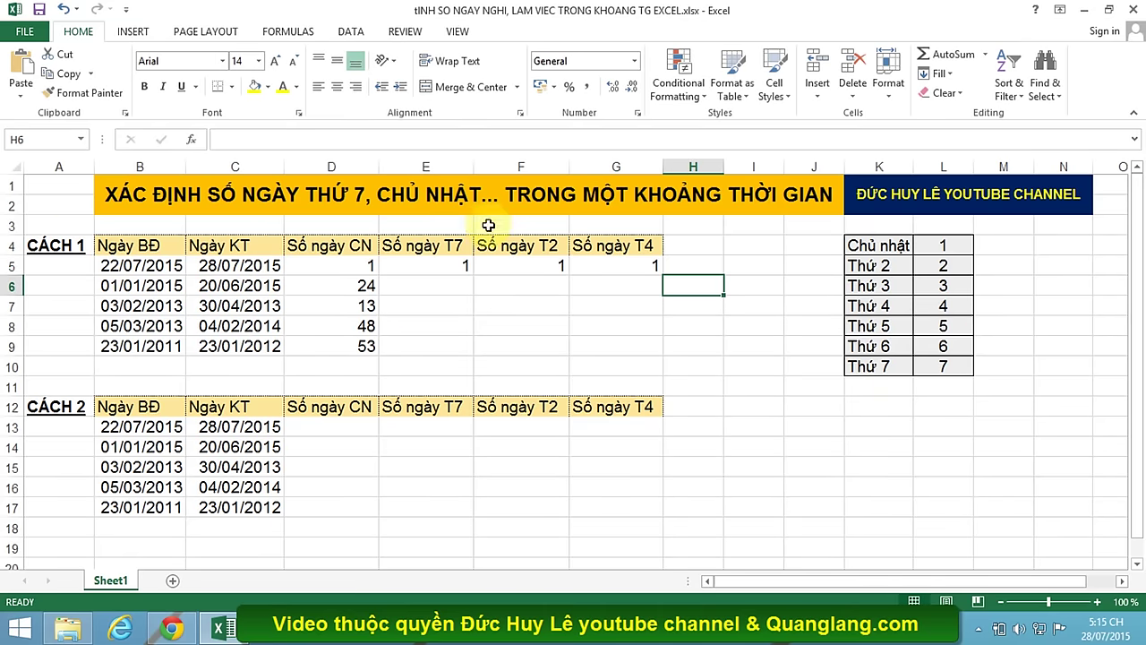
Change the weekday test to 7, 2 and 4 in E5, F5 and G5 for Saturday, Monday, Wednesday
click(450, 267)
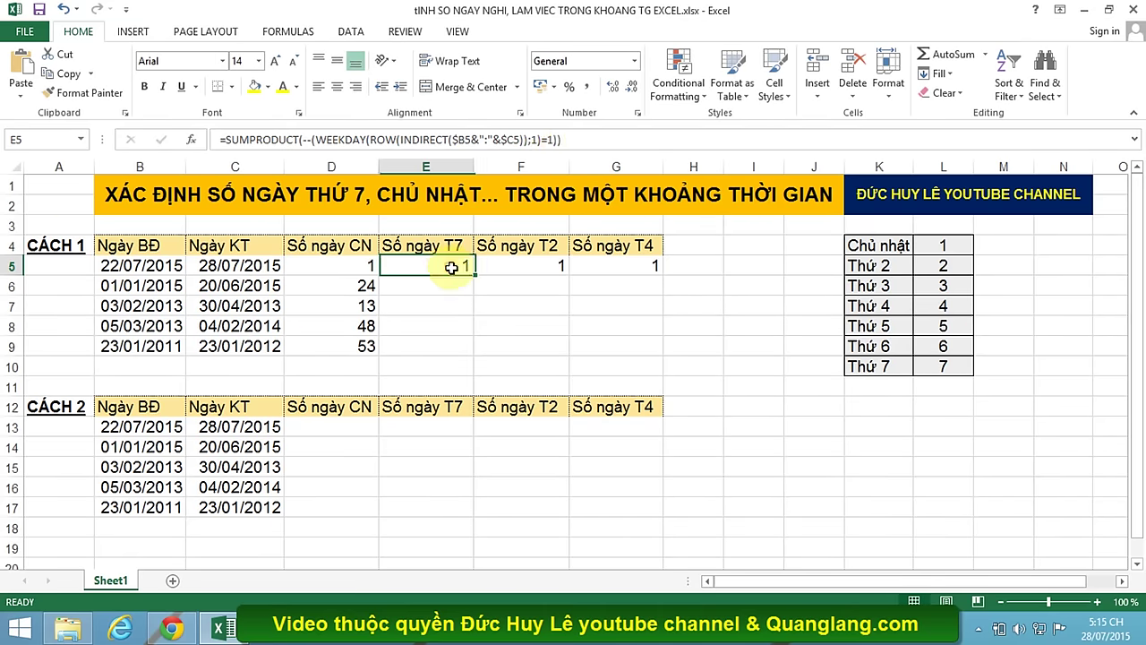
click(552, 140)
key(BackSpace)
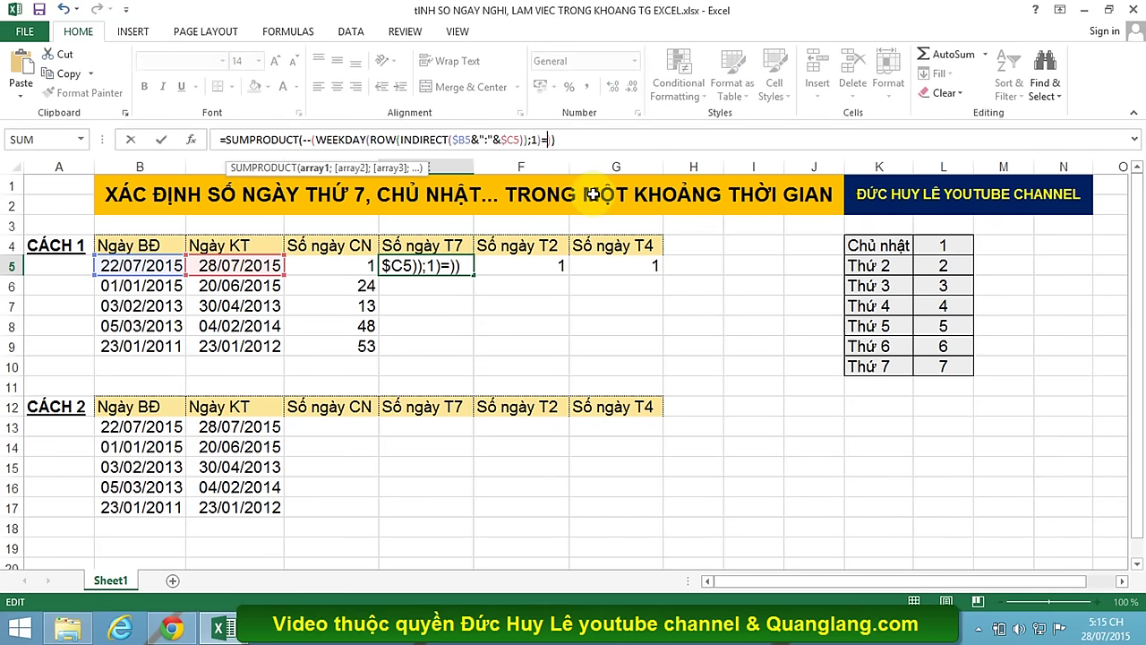
text(7)
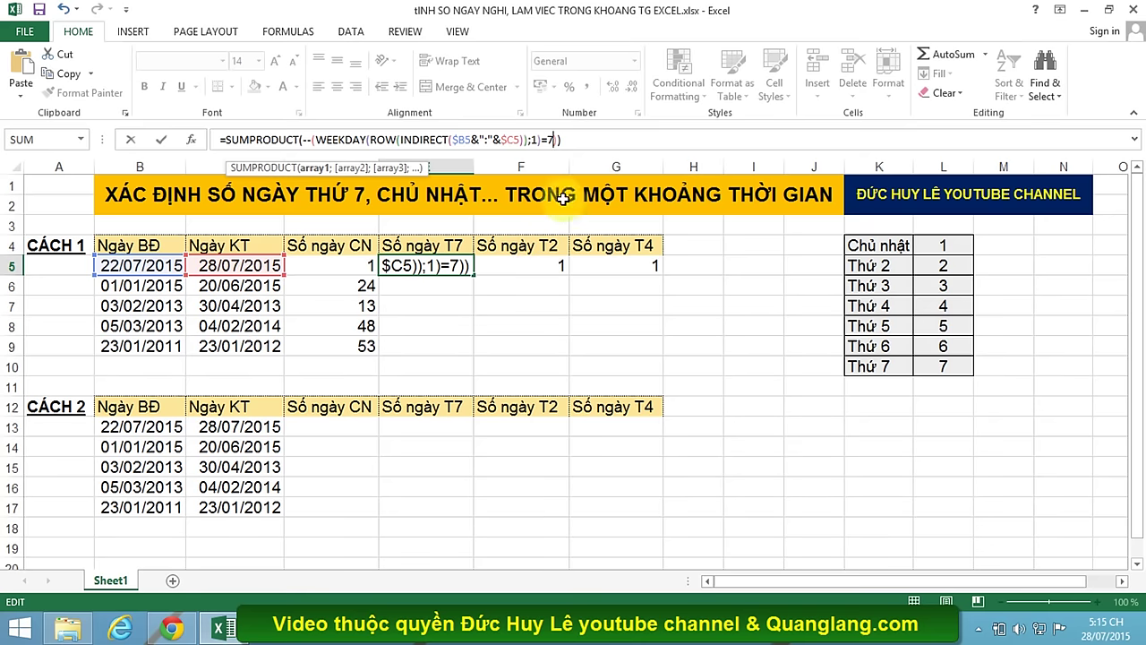
key(Return)
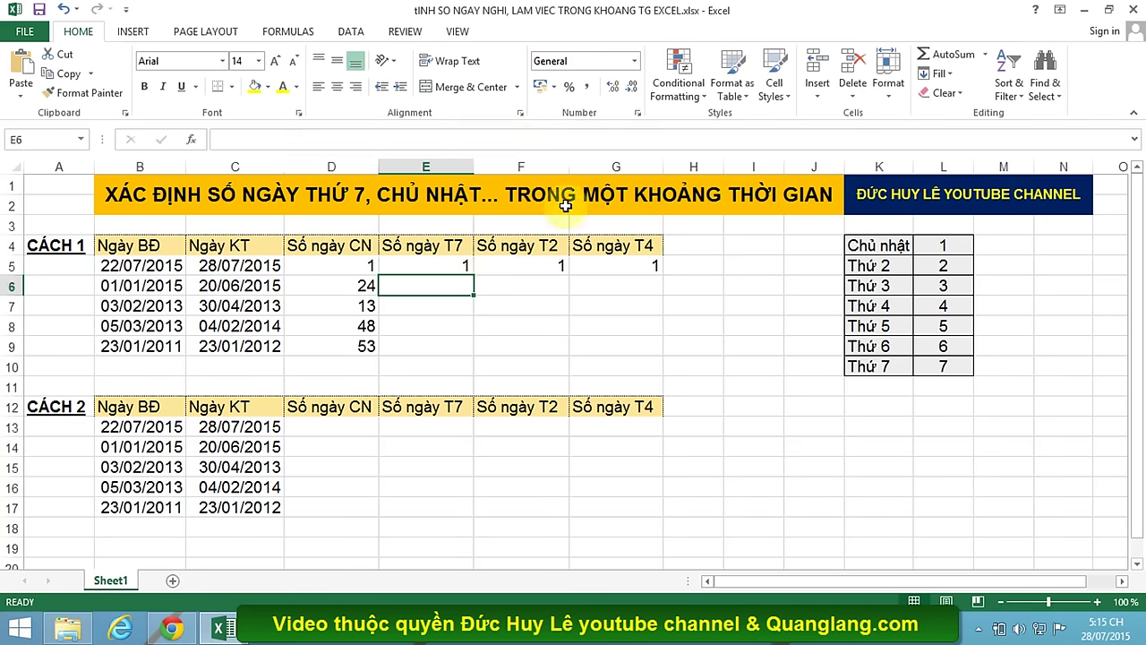
click(527, 261)
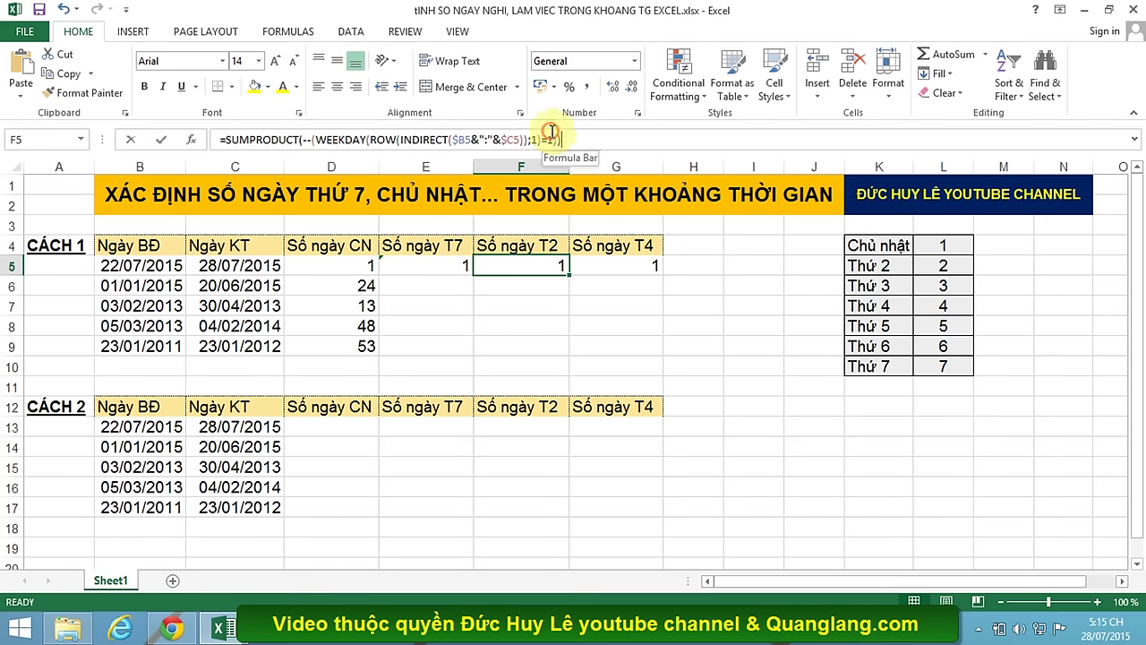
click(554, 140)
key(BackSpace)
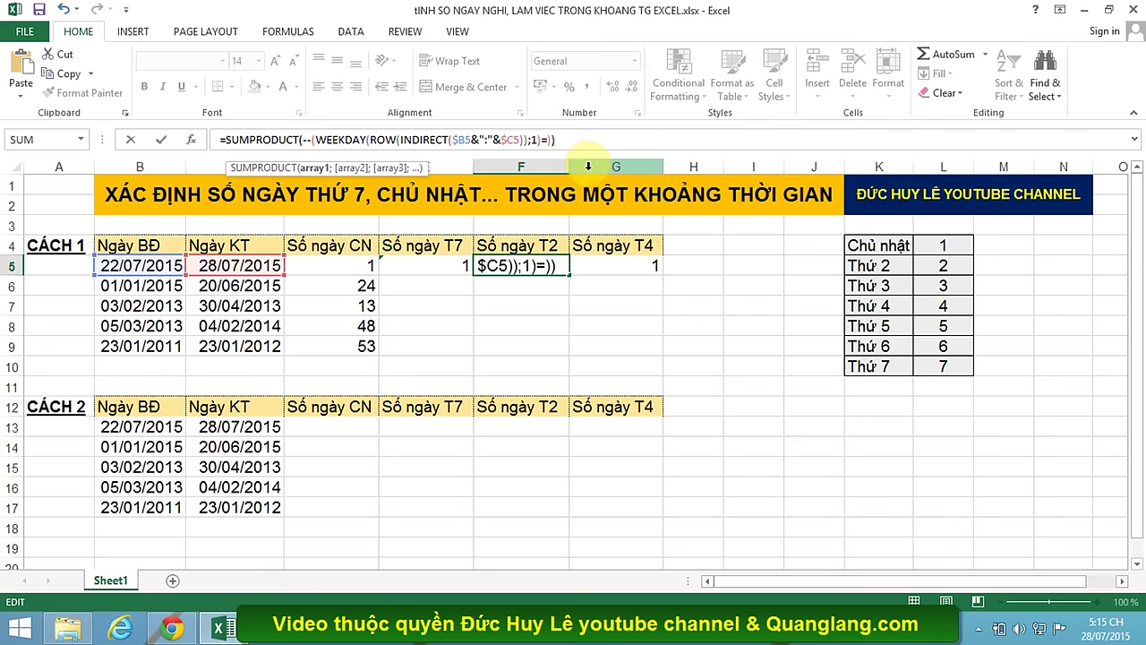
text(2)
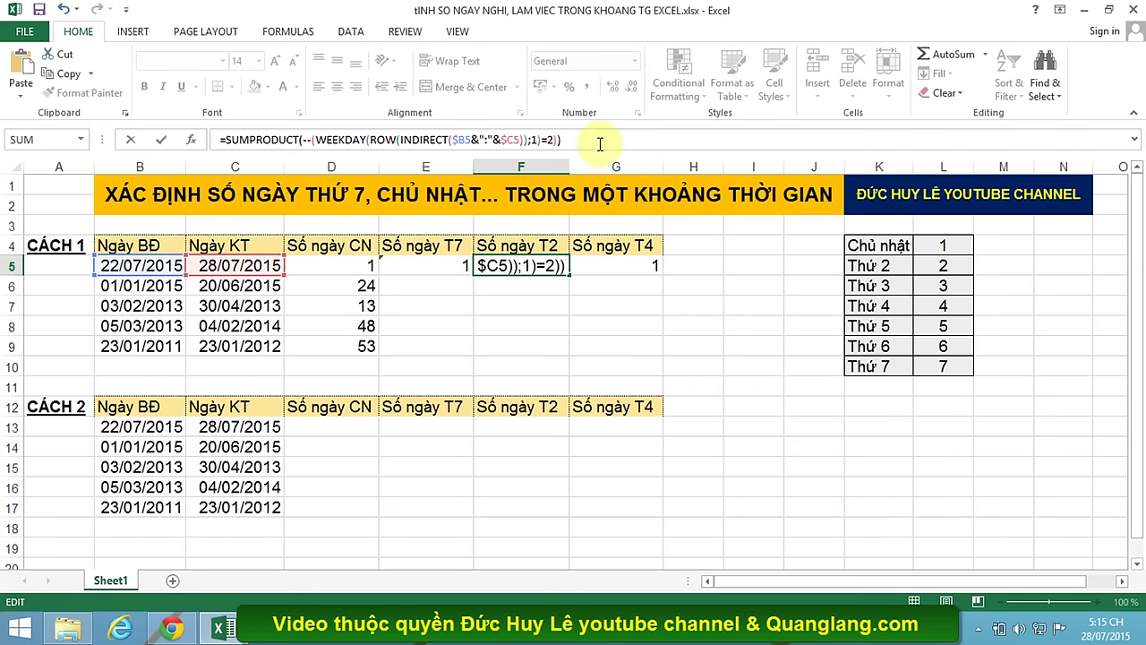
key(Return)
click(622, 268)
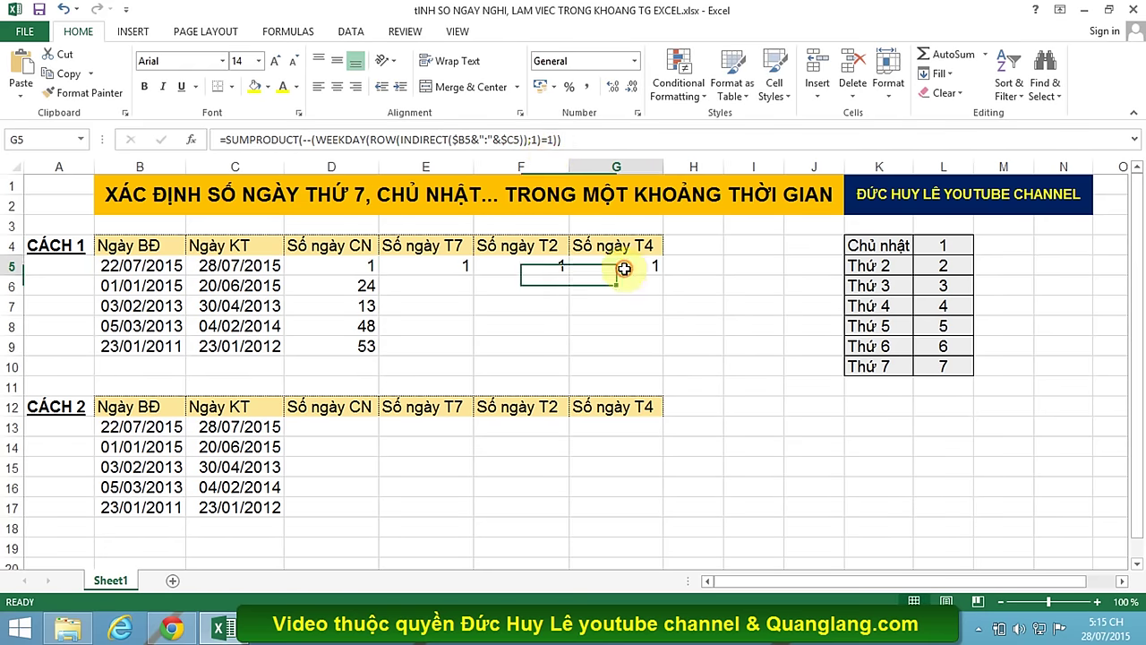
click(552, 140)
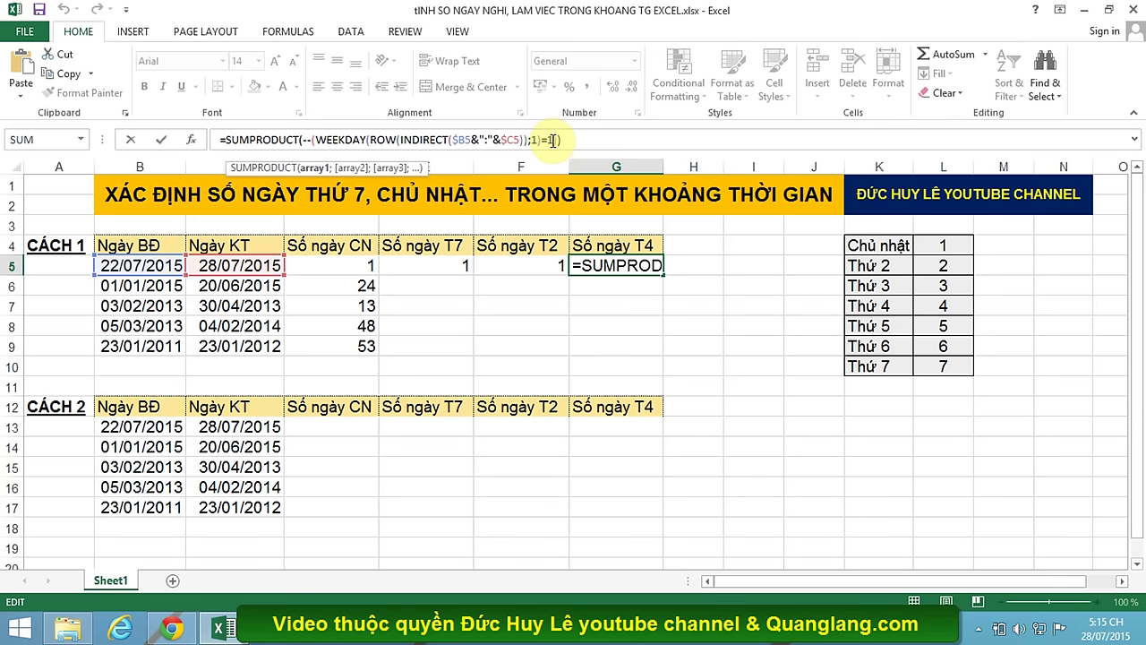
key(BackSpace)
text(4)
key(Return)
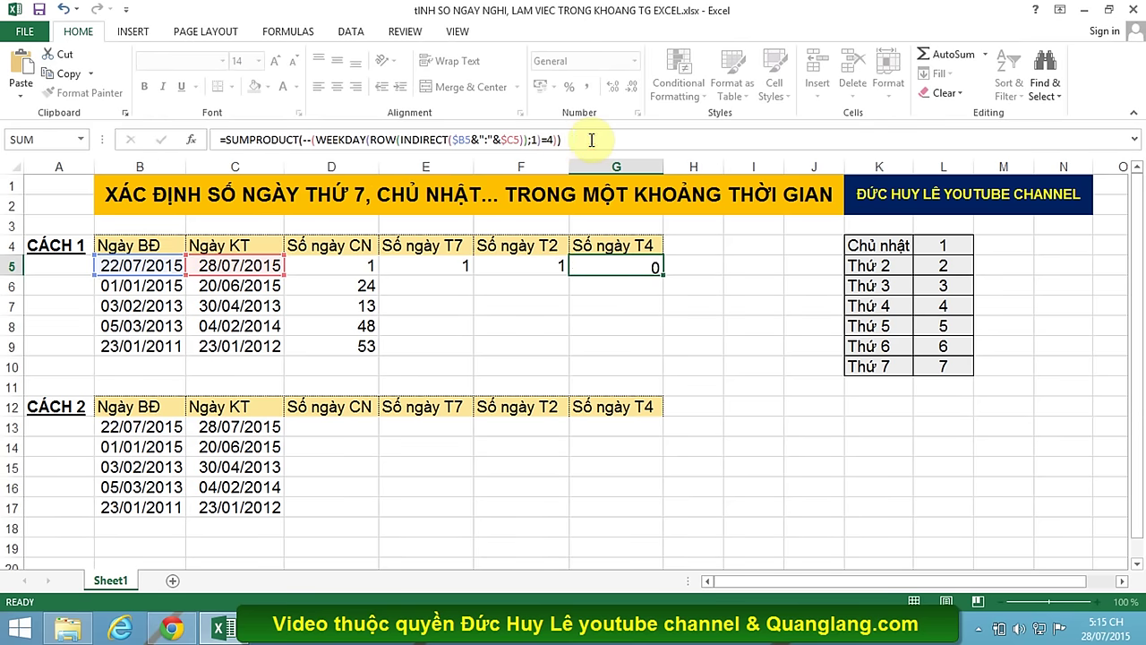
Fill the Saturday and Monday formulas from E5 and F5 down into E6:F9
click(442, 272)
key(ctrl+c)
drag(445, 284, 451, 342)
key(ctrl+v)
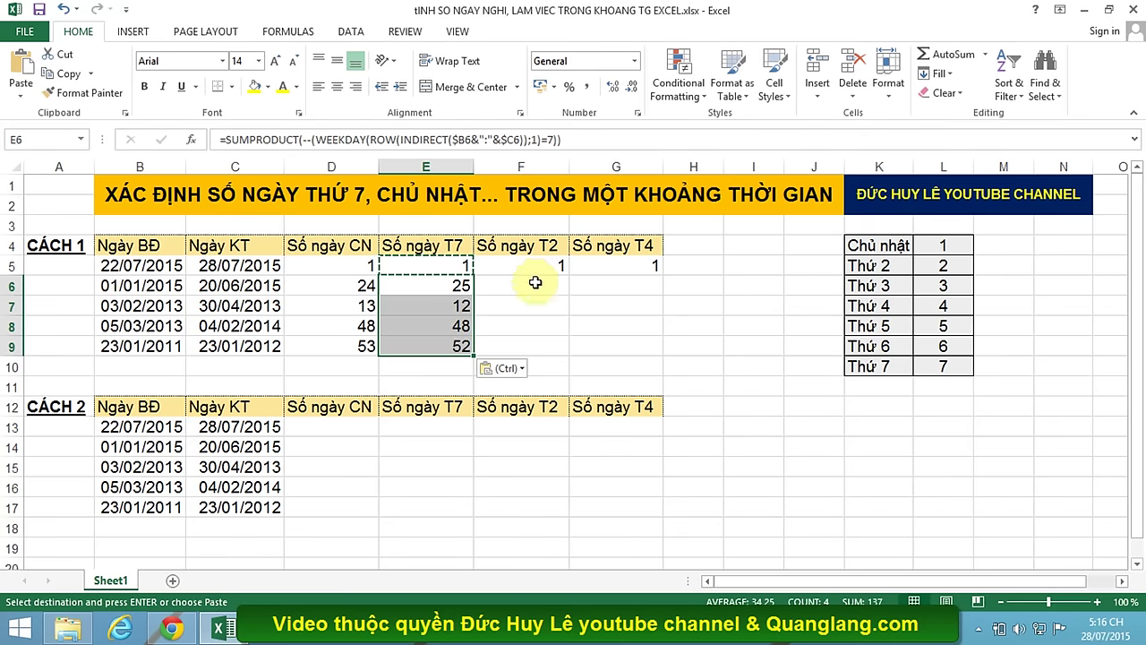
key(Escape)
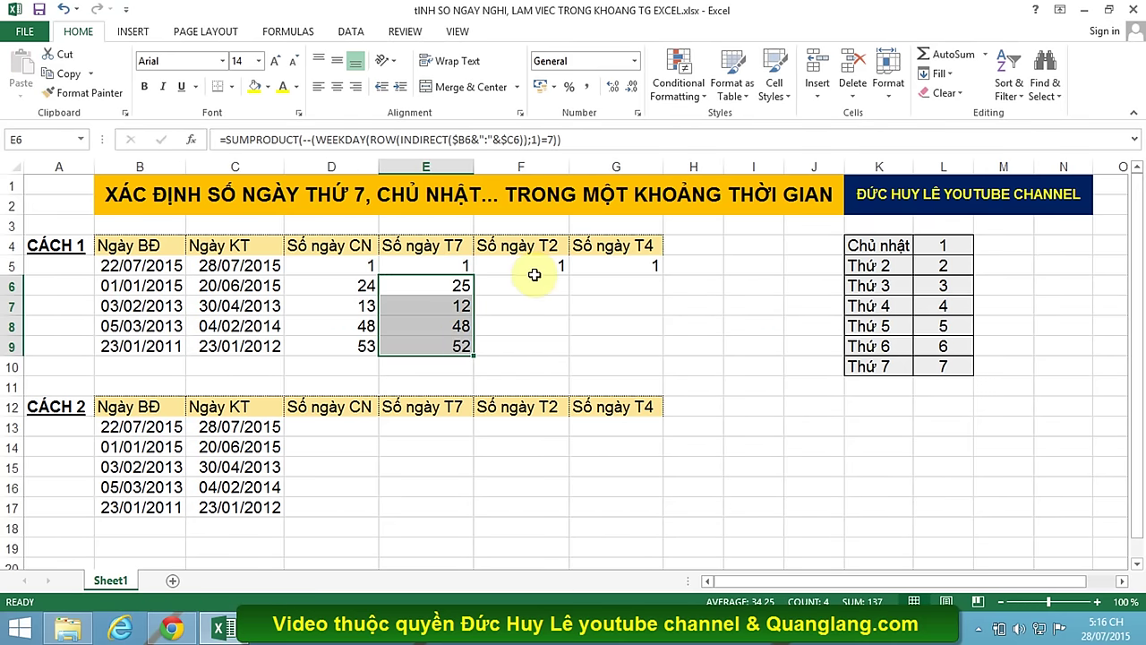
click(532, 267)
key(ctrl+c)
click(532, 288)
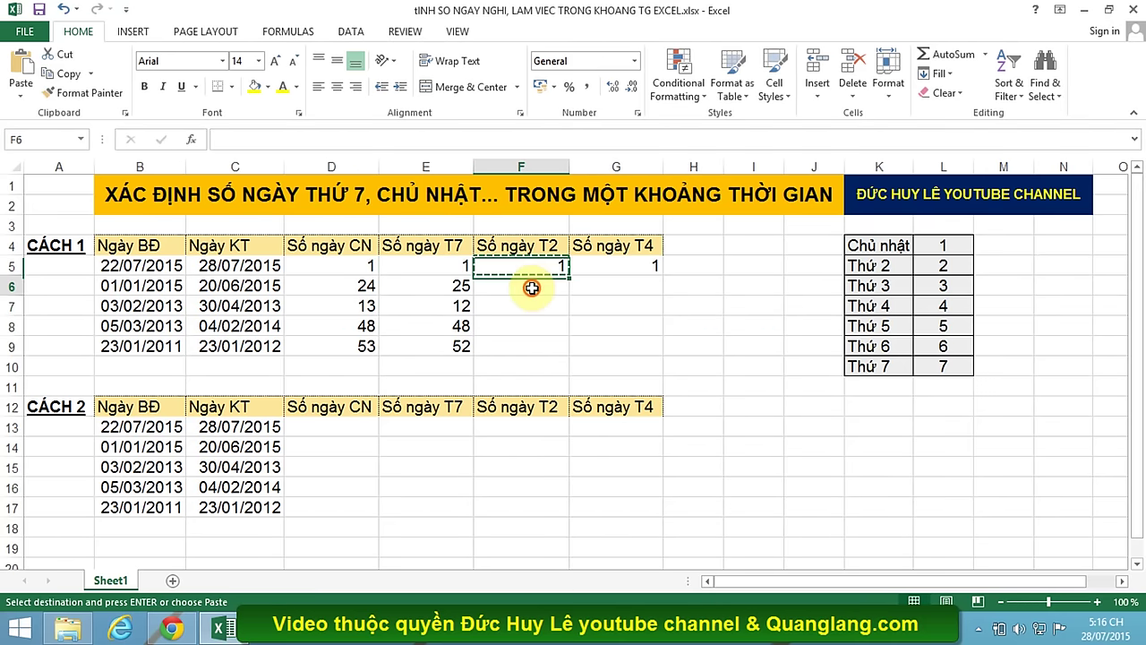
drag(532, 287, 541, 342)
key(ctrl+v)
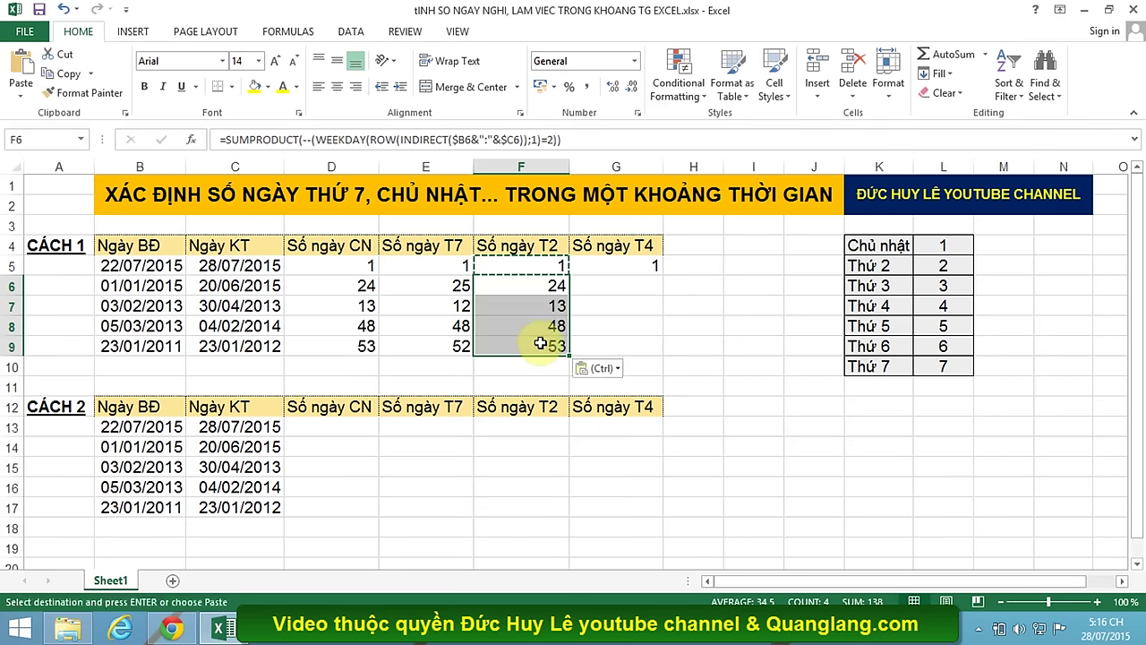
key(Escape)
Fill G5's Wednesday formula down into G6:G9, giving 24, 12, 48 and 52
click(622, 265)
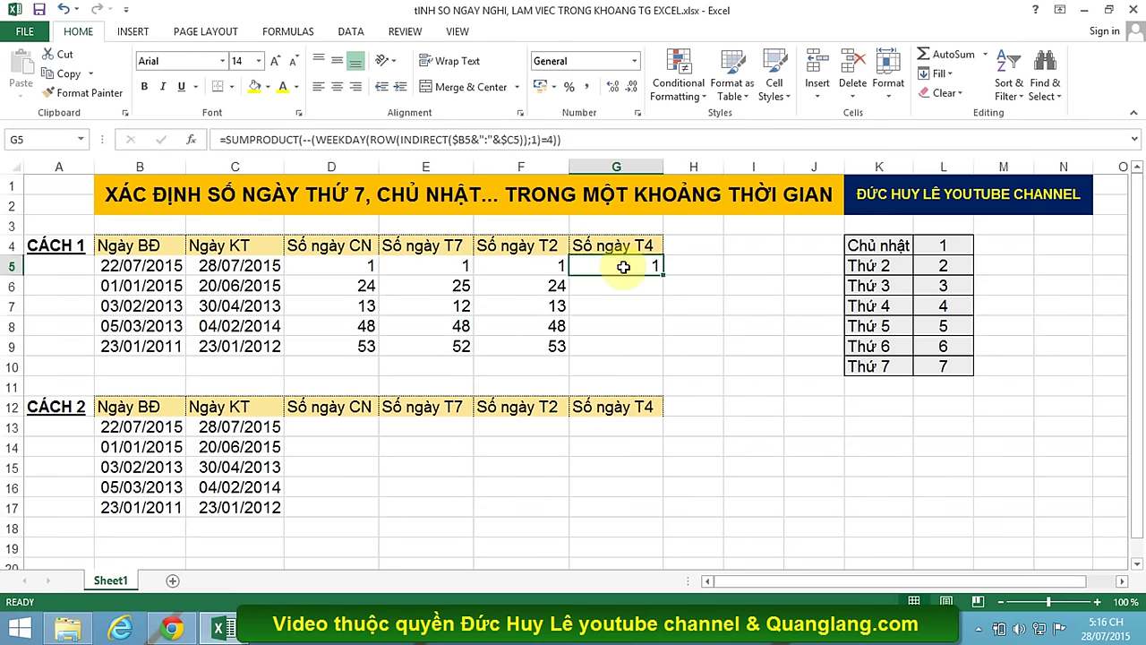
key(ctrl+c)
drag(624, 287, 634, 346)
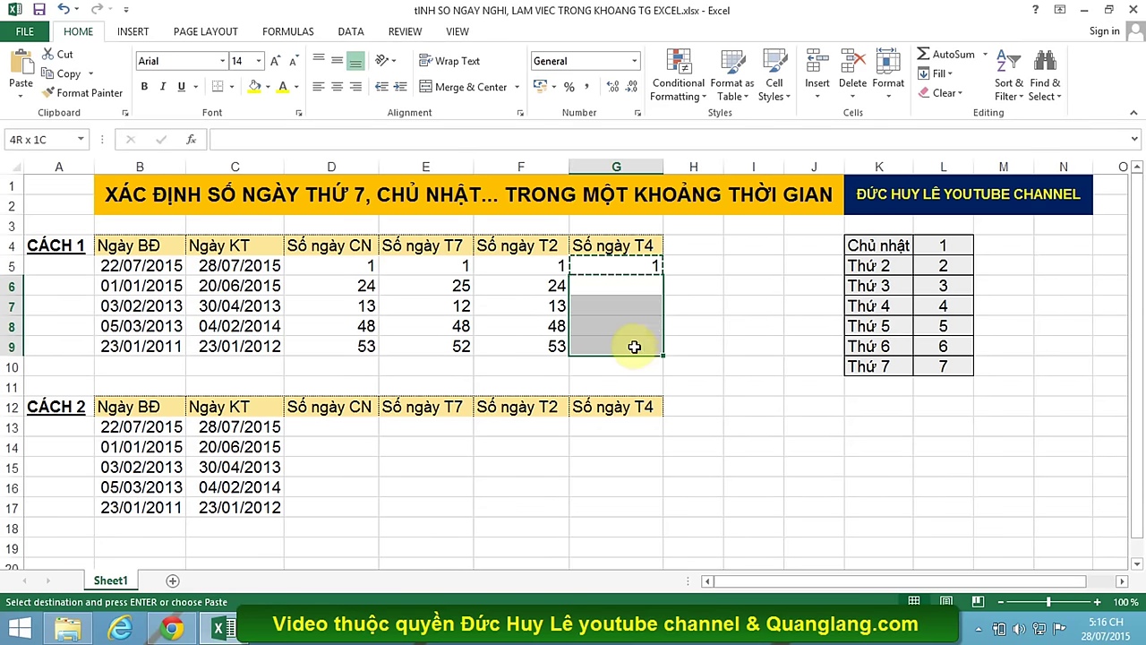
key(ctrl+v)
key(Escape)
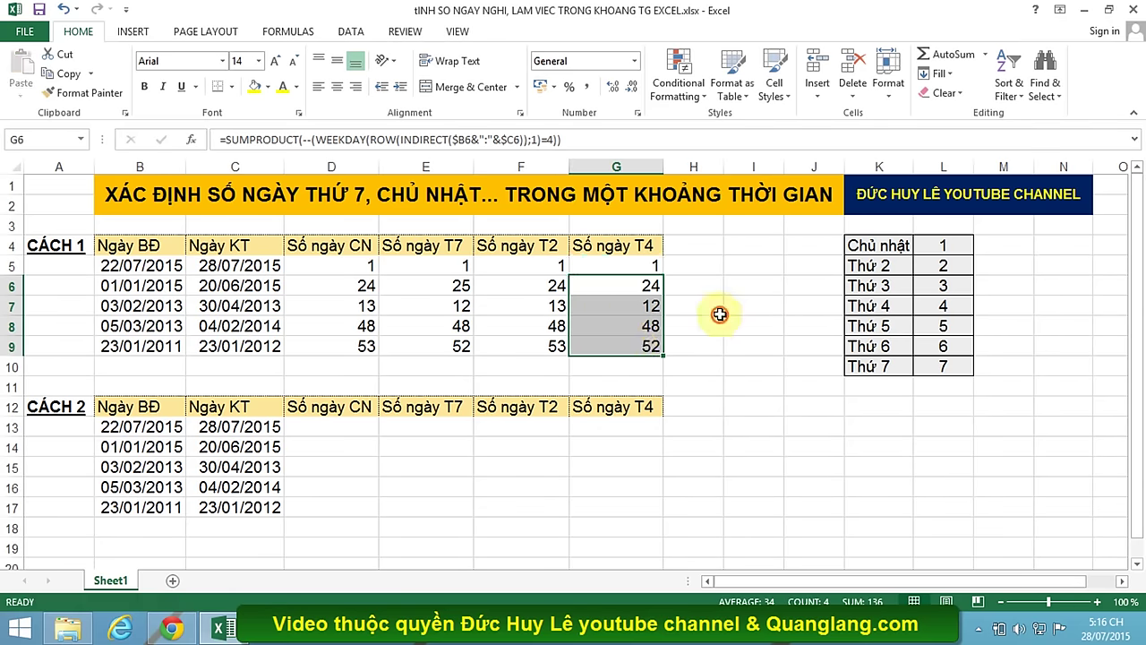
click(720, 314)
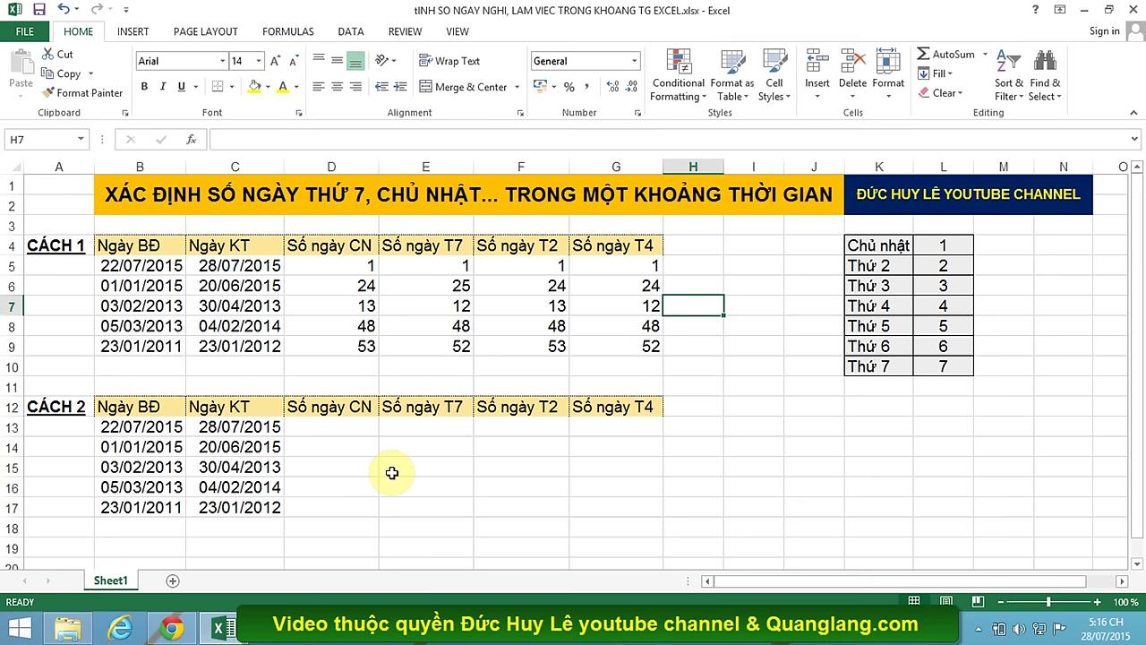
Start the Cách 2 Sunday formula in D13, entering =INT(C13-B13 so far
click(340, 424)
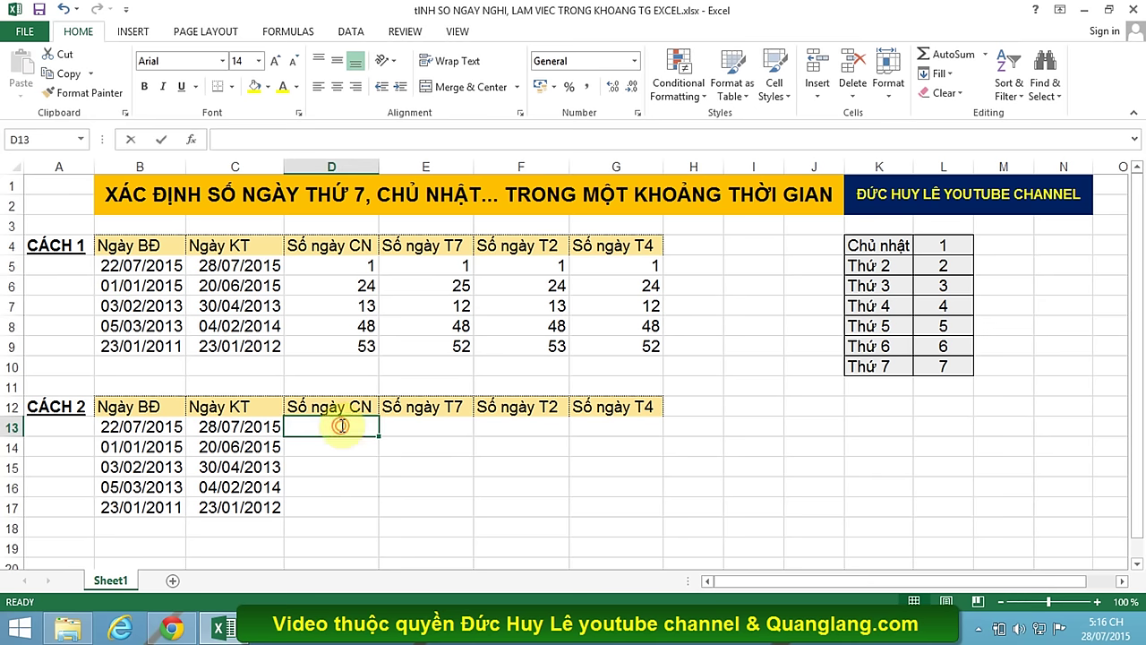
key(BackSpace)
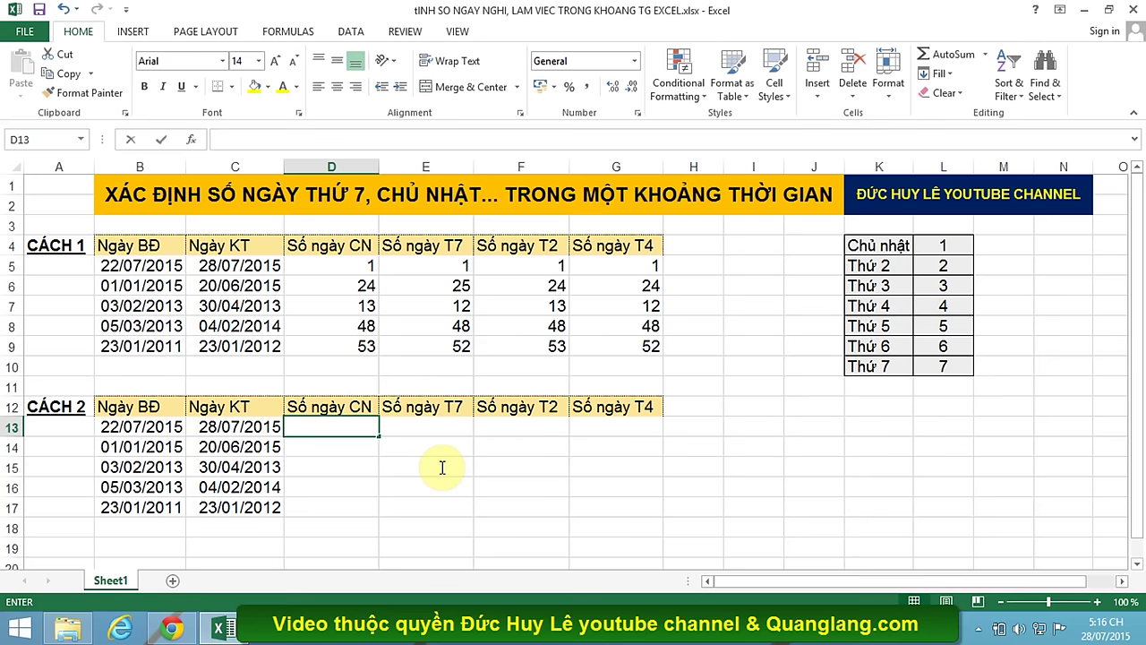
text(=)
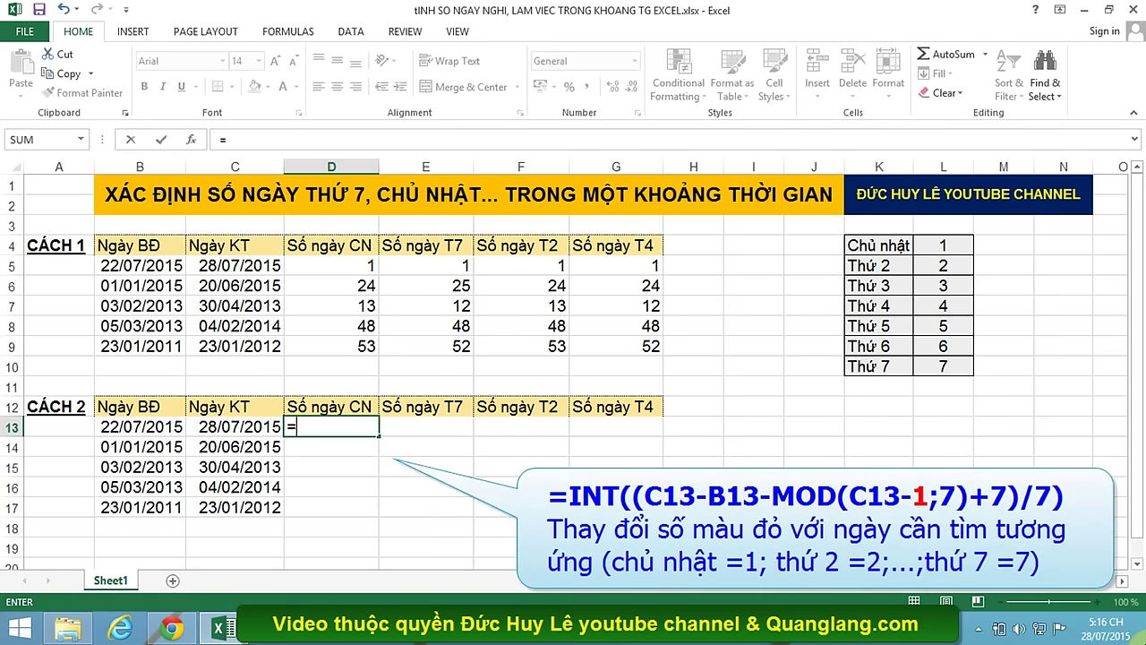
mouse_move(1145, 0)
text(INT)
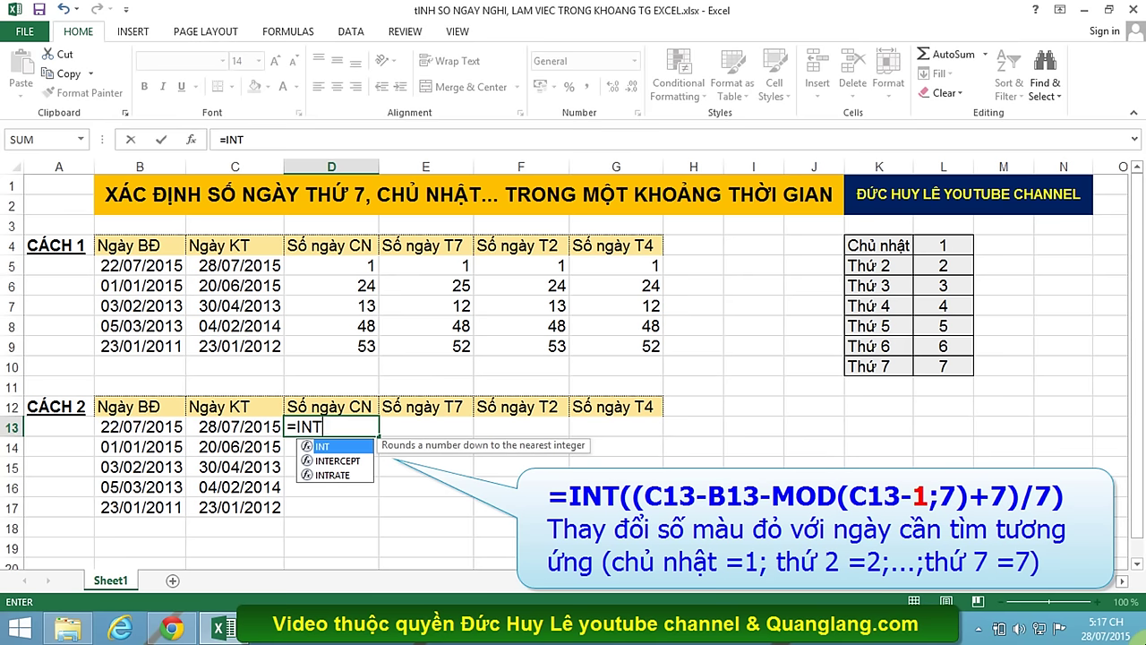
text(()
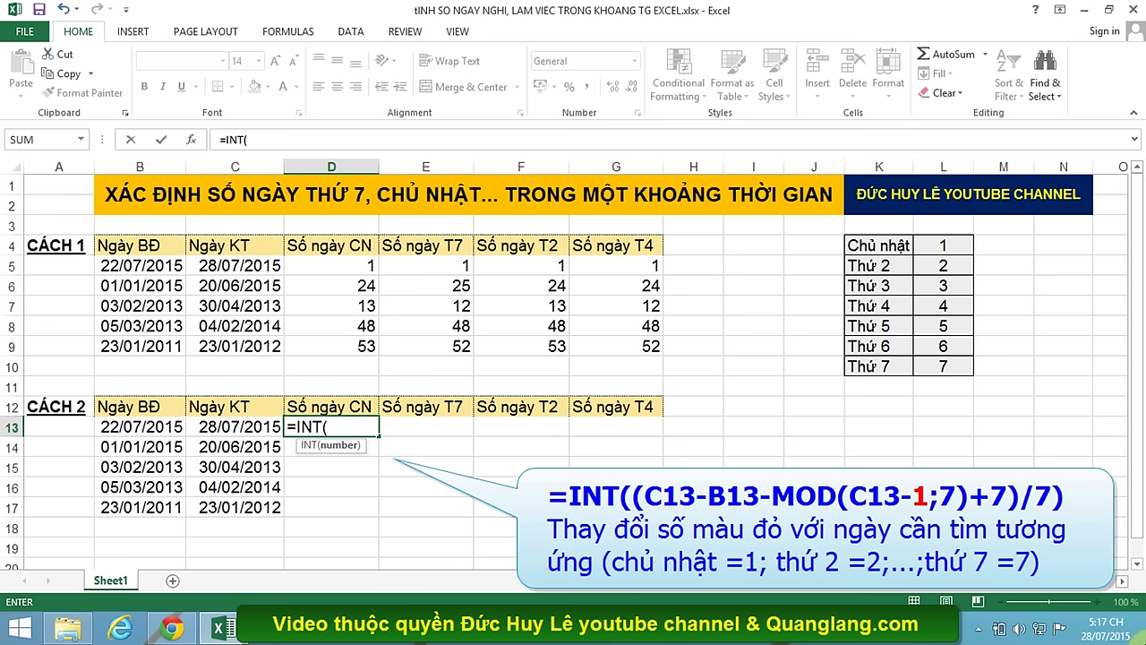
text(C)
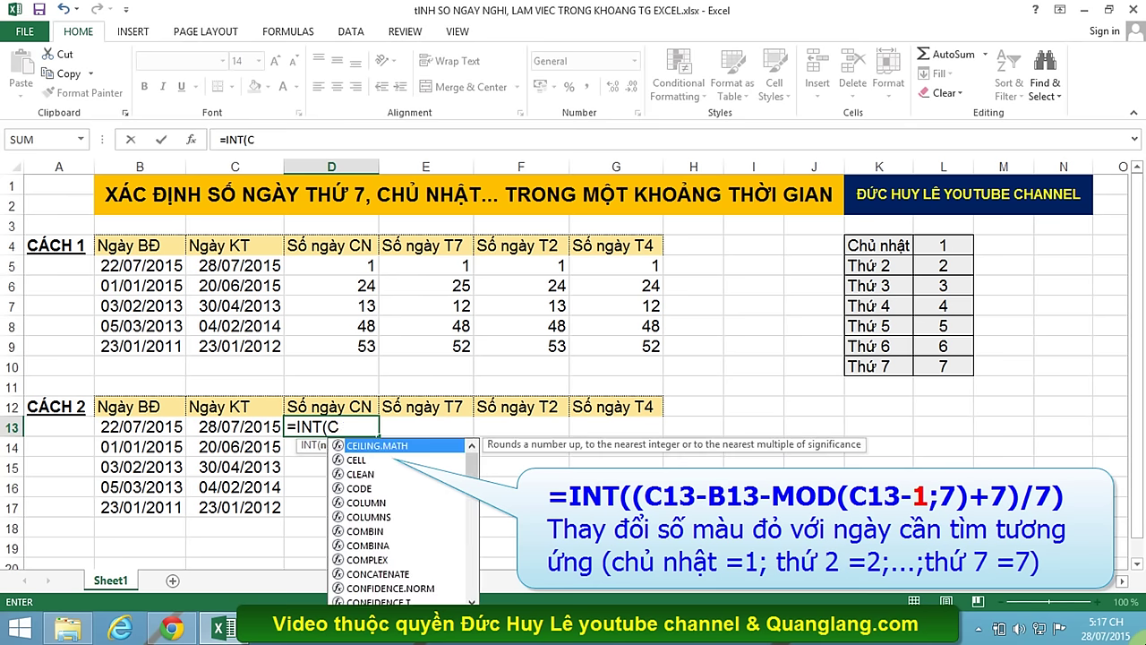
text(13)
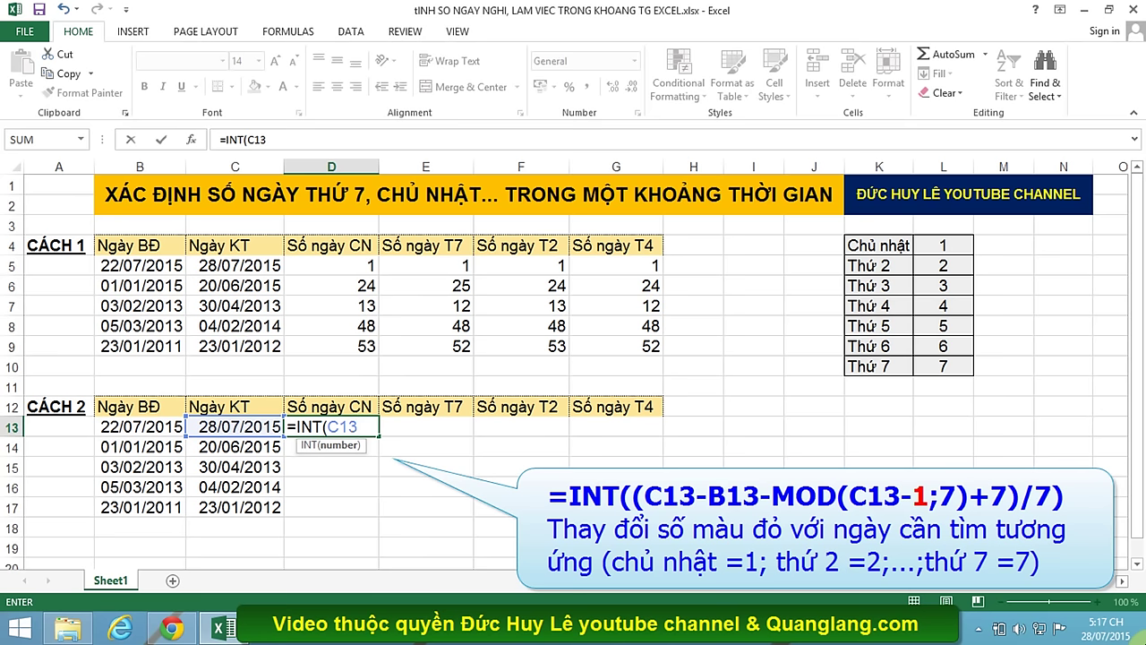
text(-B13)
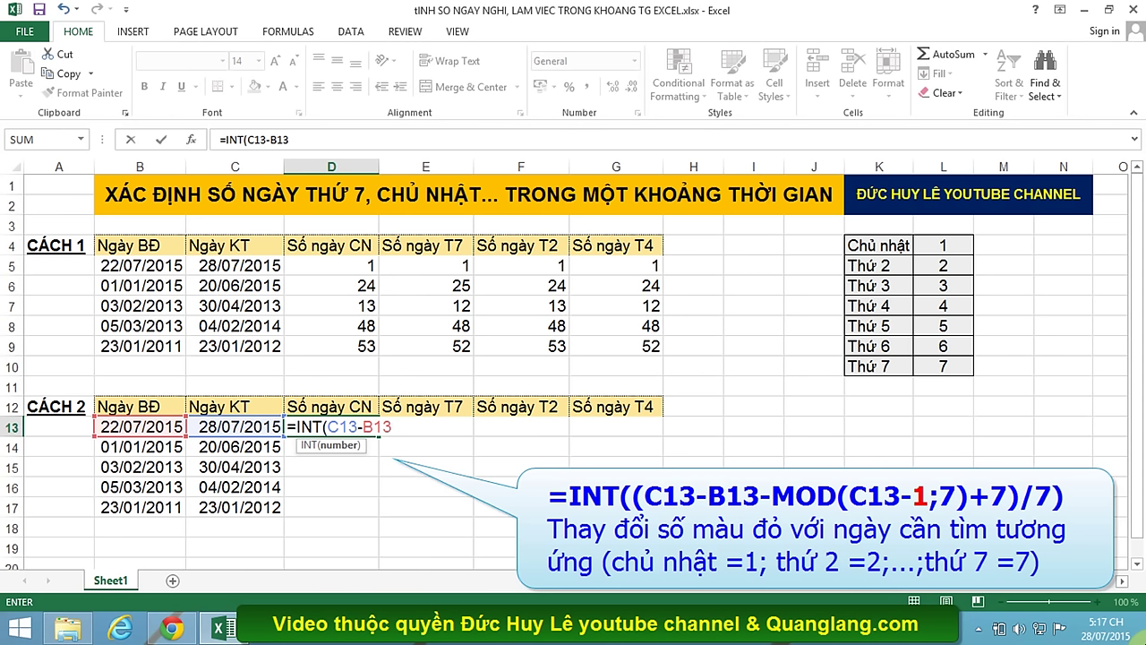
Finish D13 as =INT((C13-B13-MOD(C13-1;7)+7)/7), returning 1 Sunday
text(-)
text(MO)
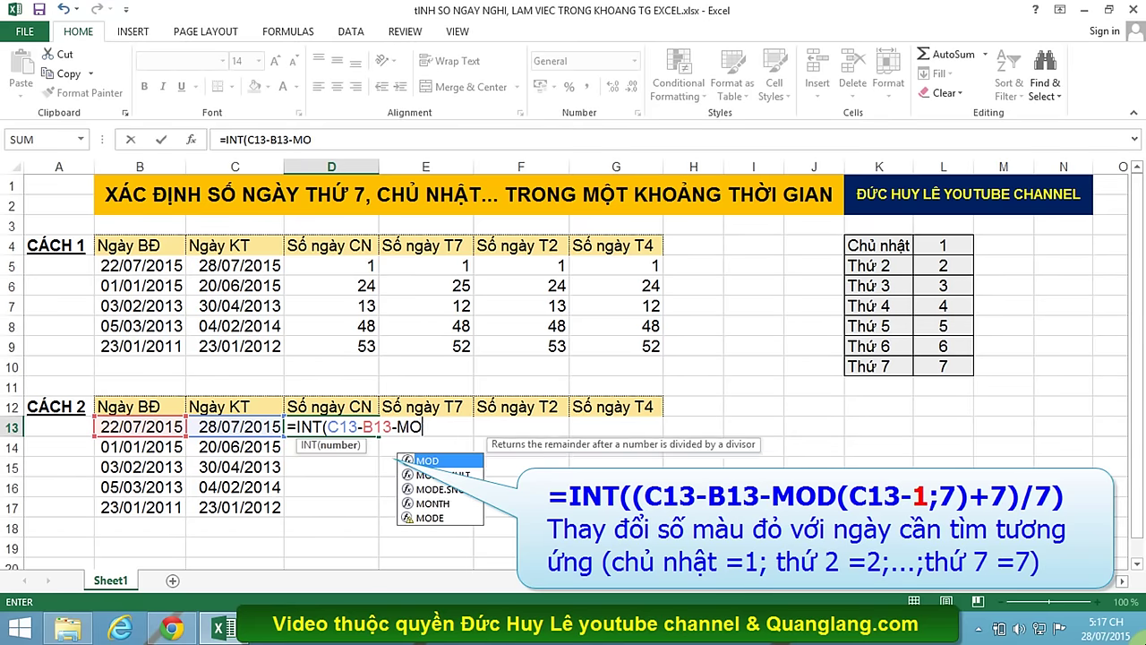
text(D()
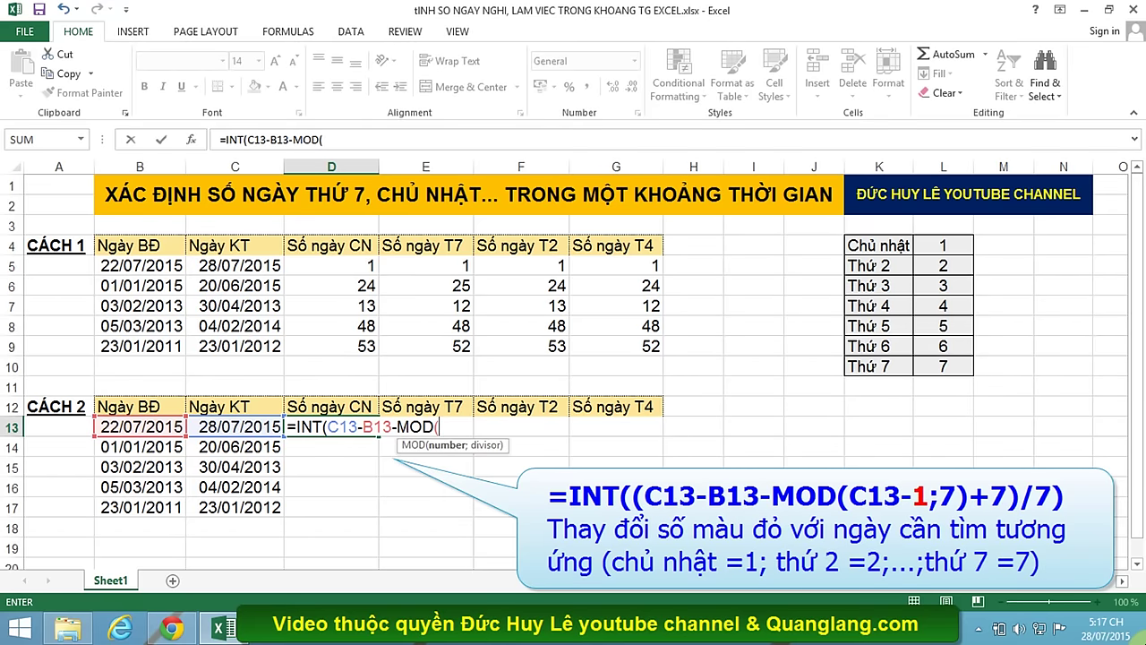
text(C13)
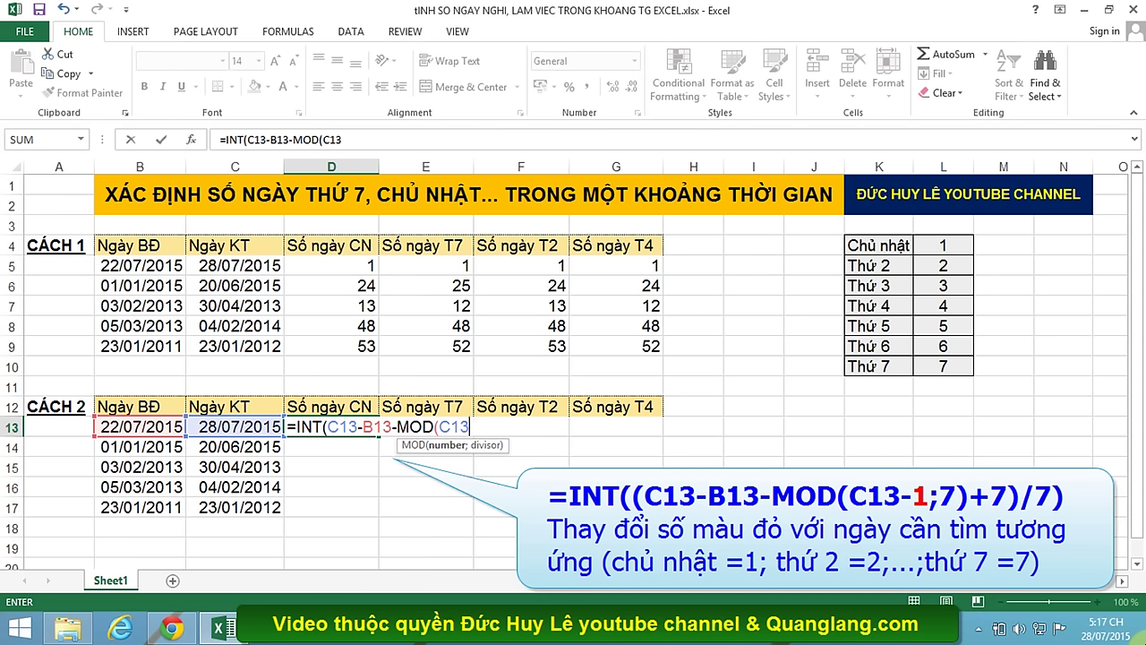
text(-1;7)
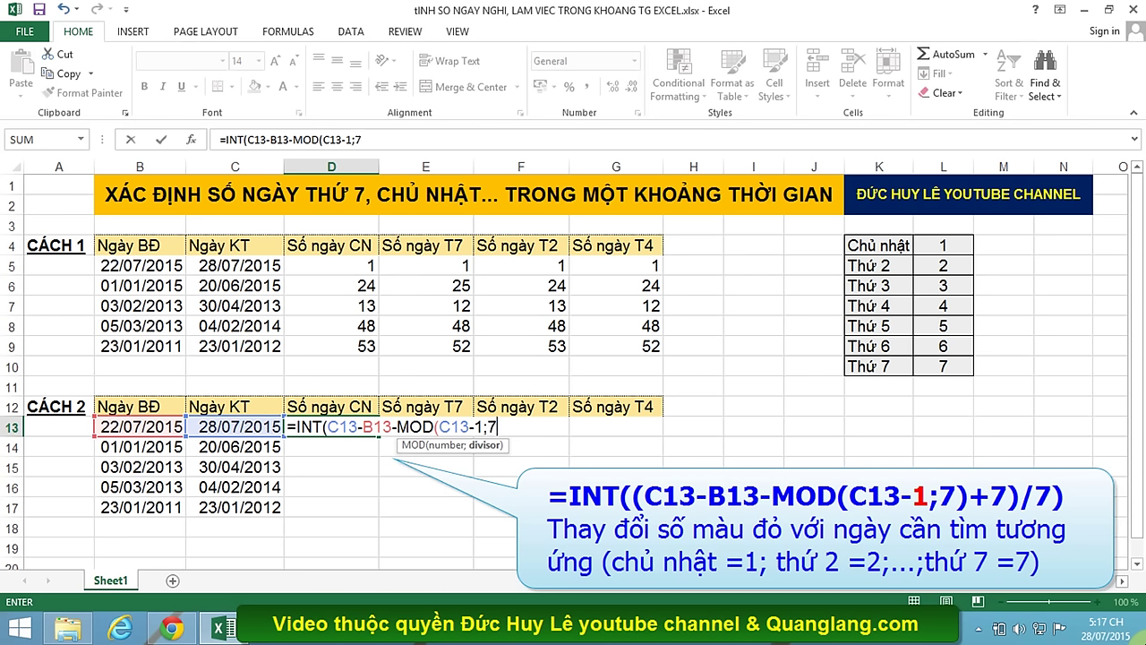
text())
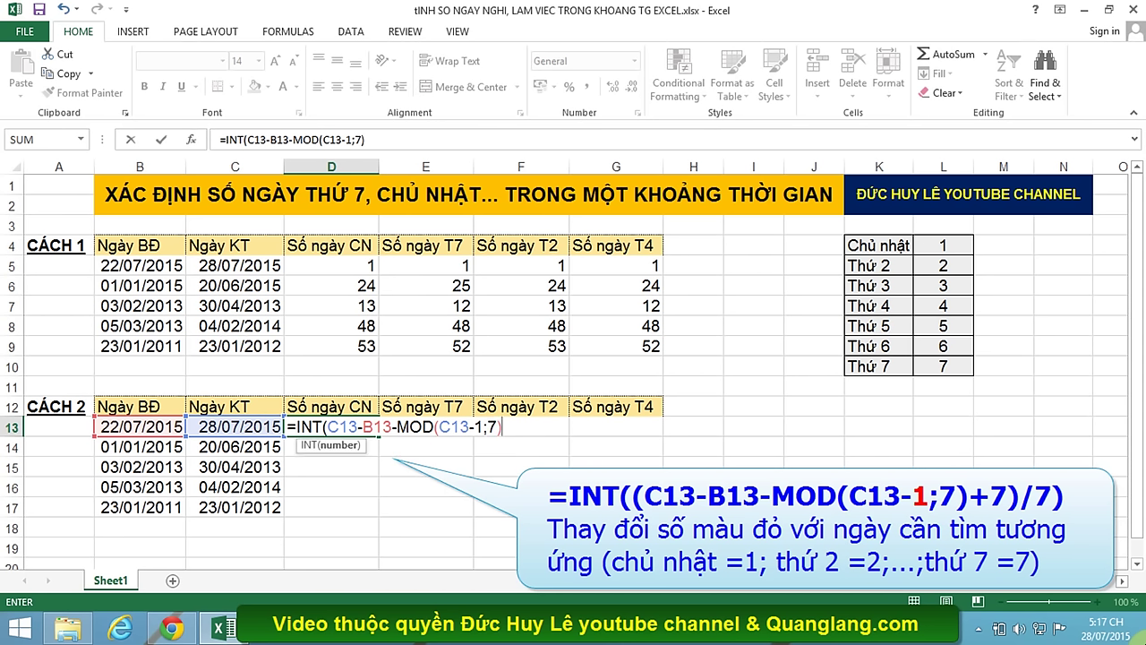
text(+7)
text())
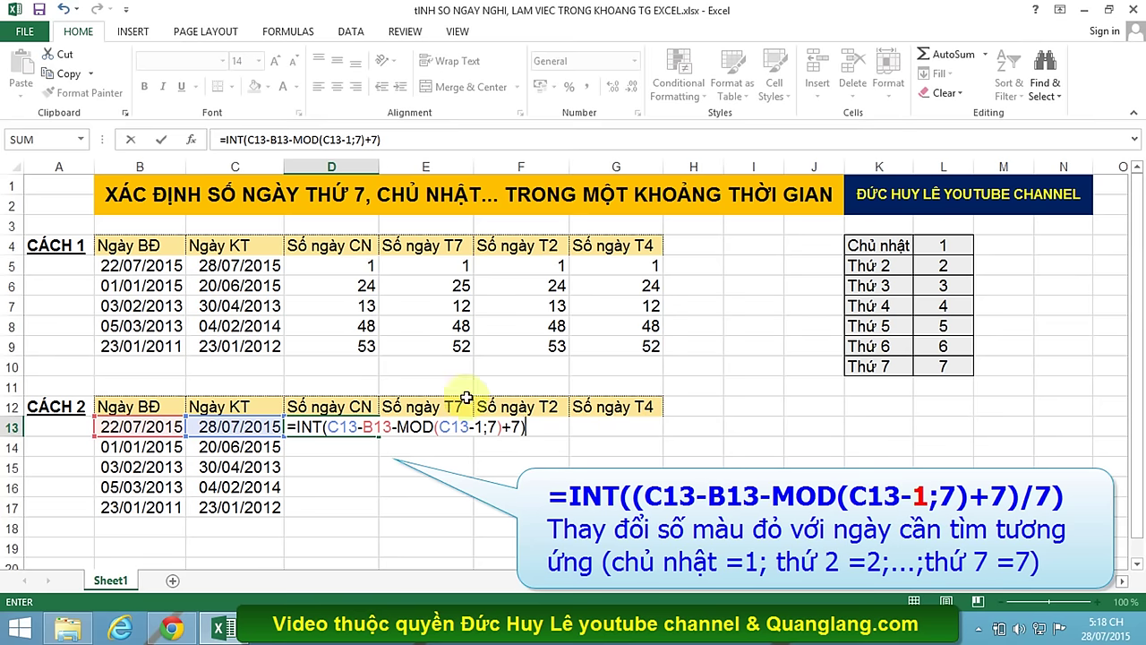
click(326, 428)
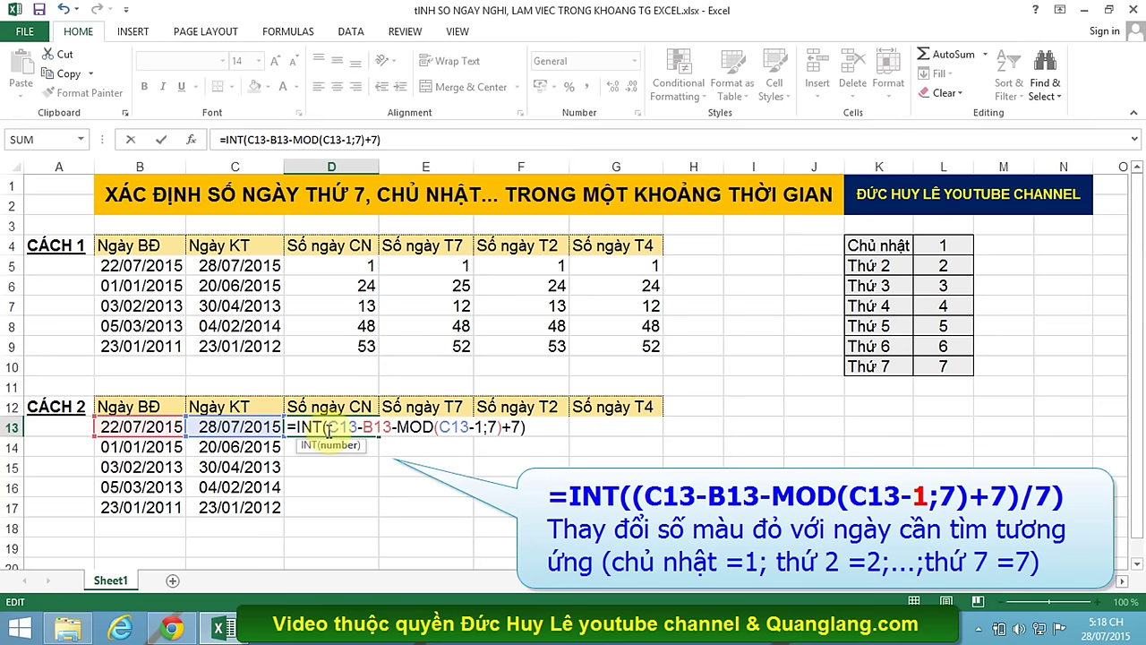
text(()
click(548, 427)
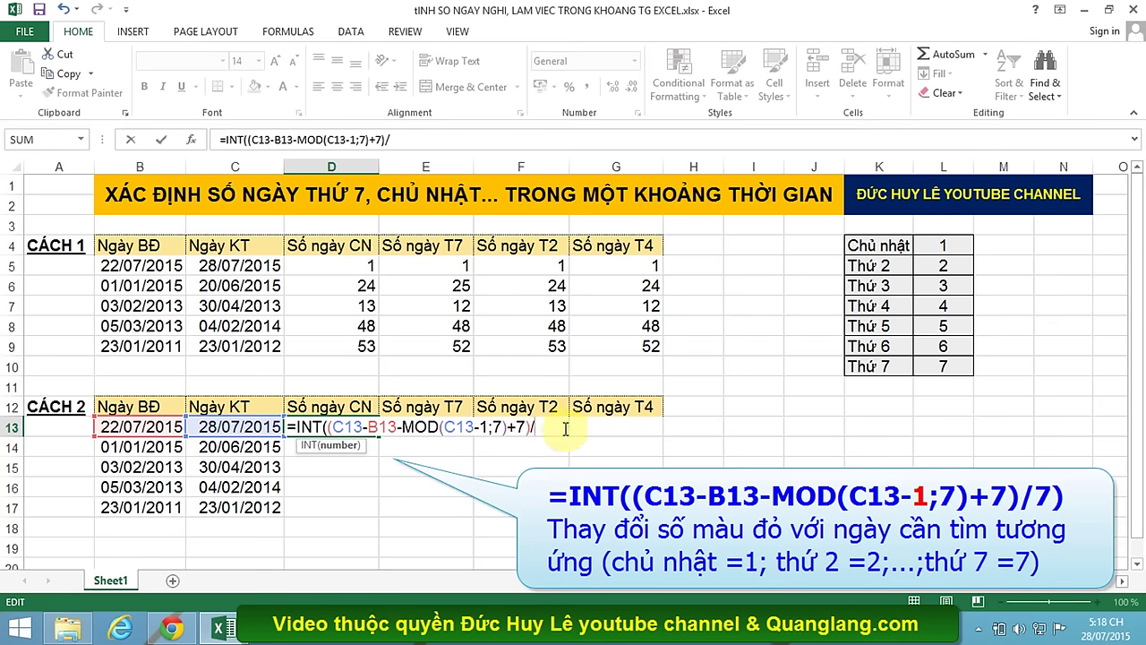
text(/7)
text())
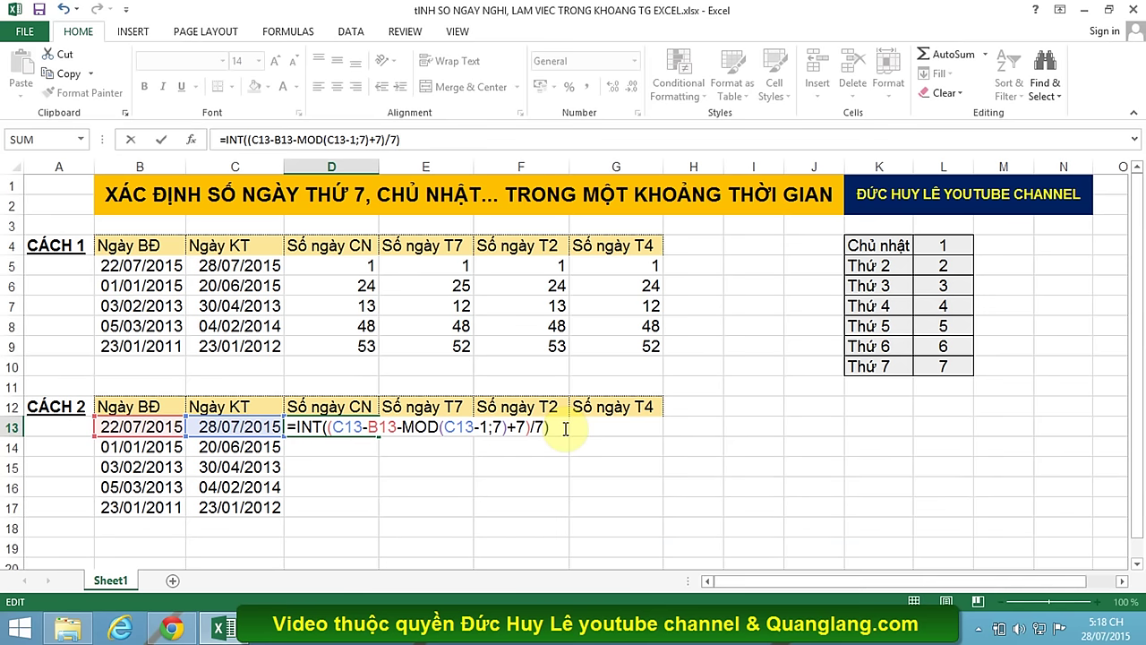
key(Return)
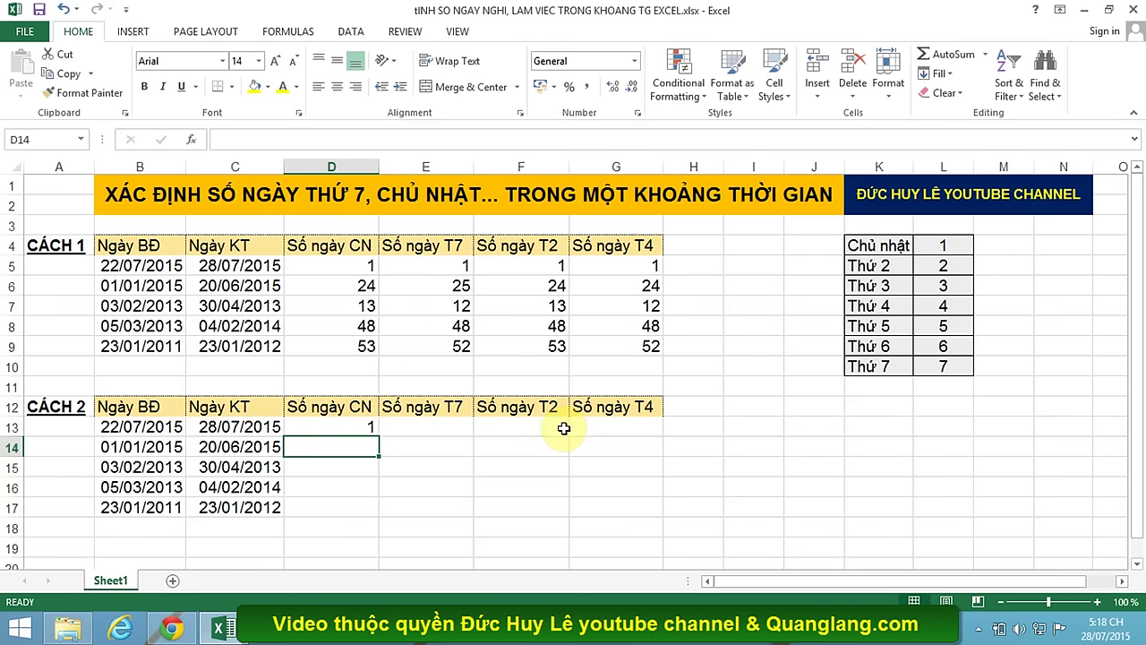
Copy D13's formula down to D14:D17, giving Sunday counts 24, 13, 48 and 53
click(343, 427)
key(ctrl+c)
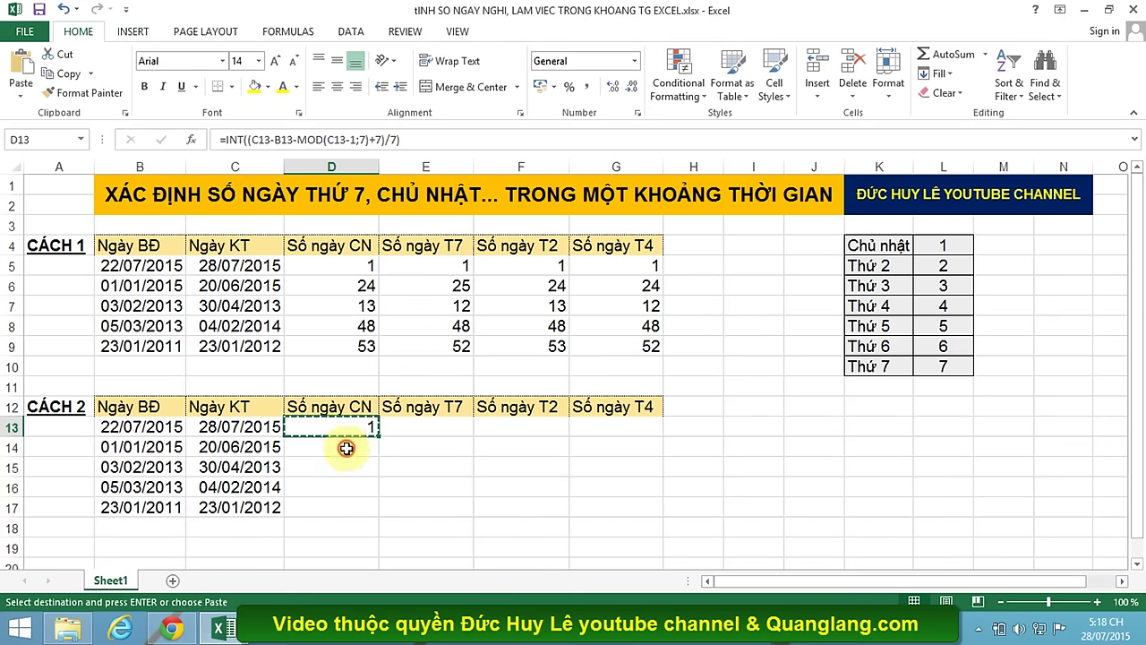
drag(345, 449, 350, 498)
key(ctrl+v)
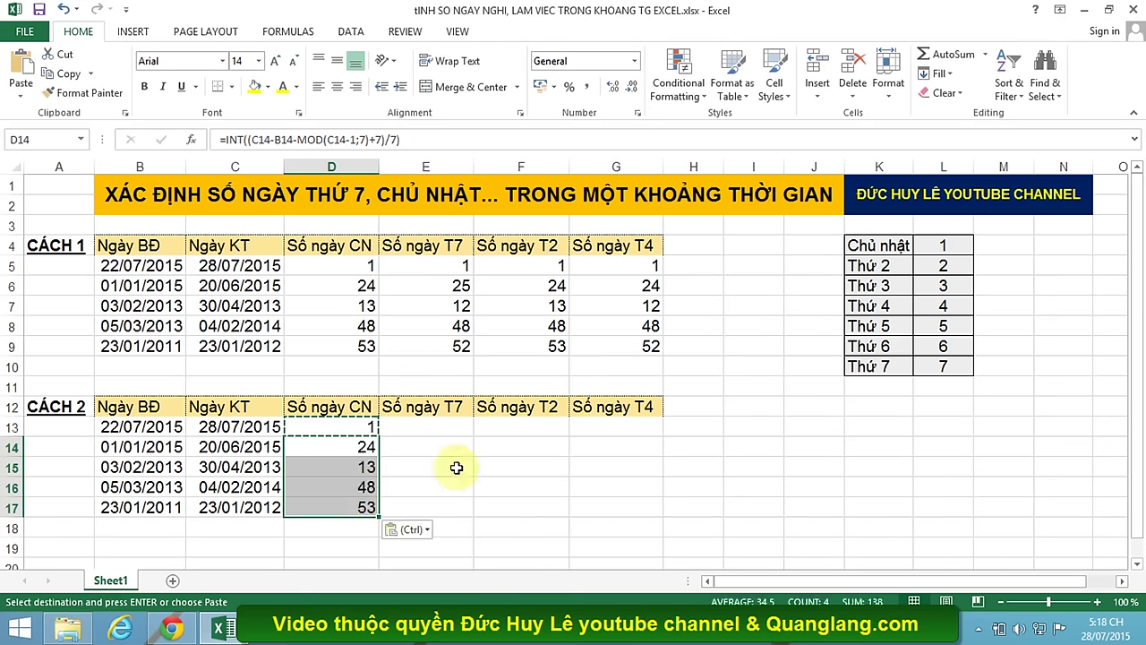
click(485, 460)
key(Escape)
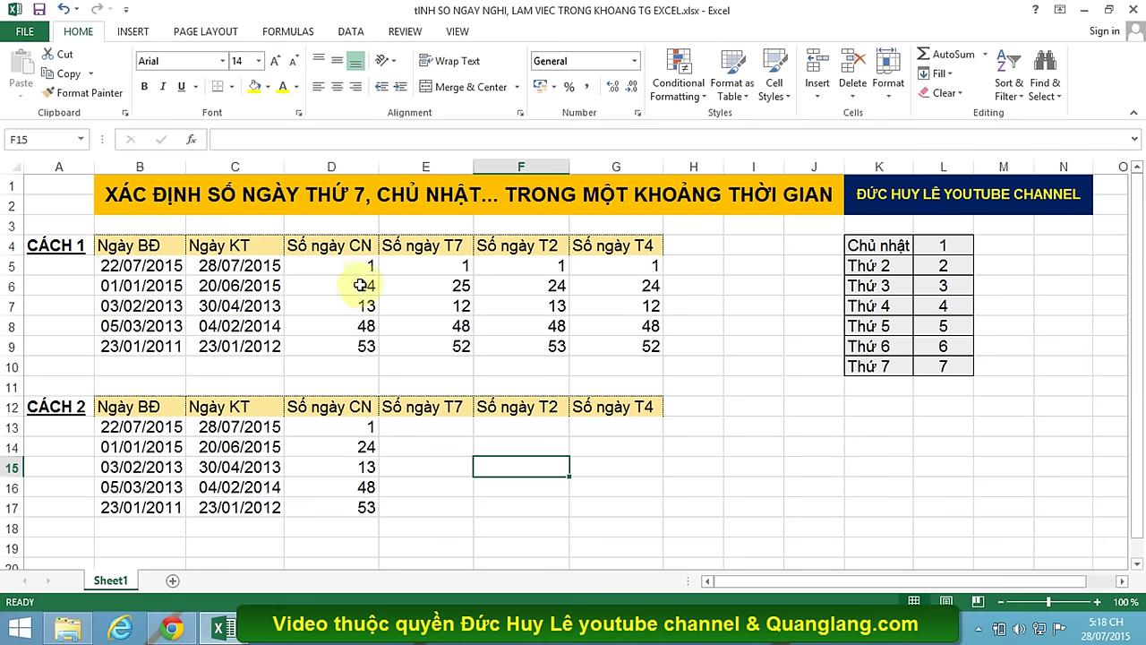
Paste the same INT/MOD formula into E13, F13 and G13
click(361, 430)
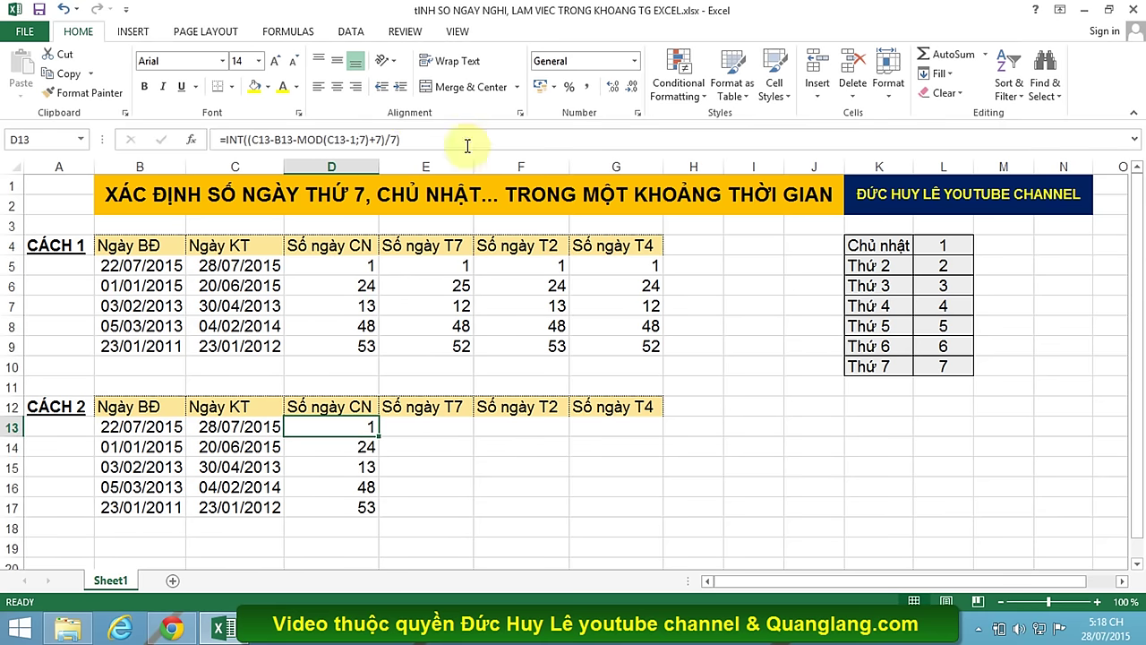
click(421, 139)
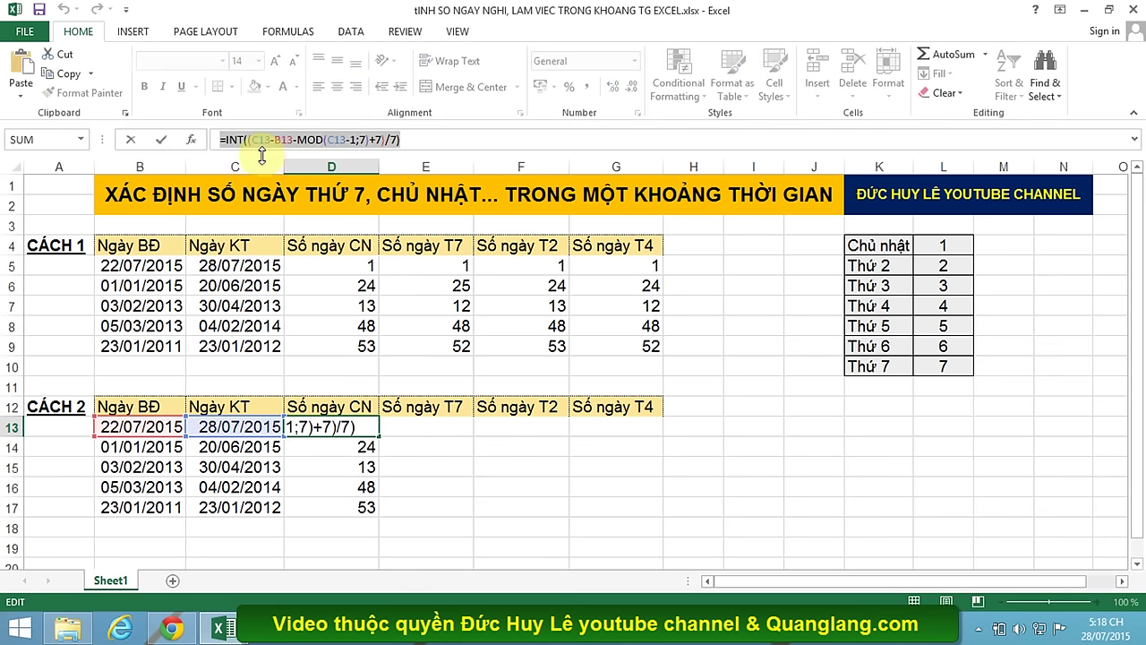
click(456, 433)
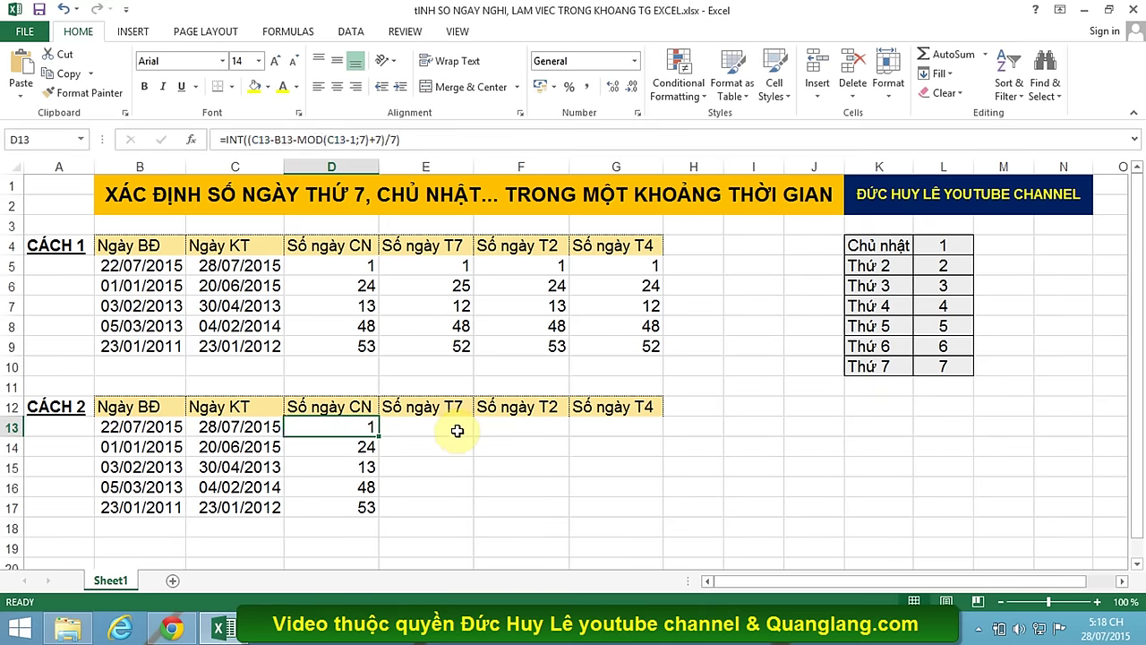
click(387, 140)
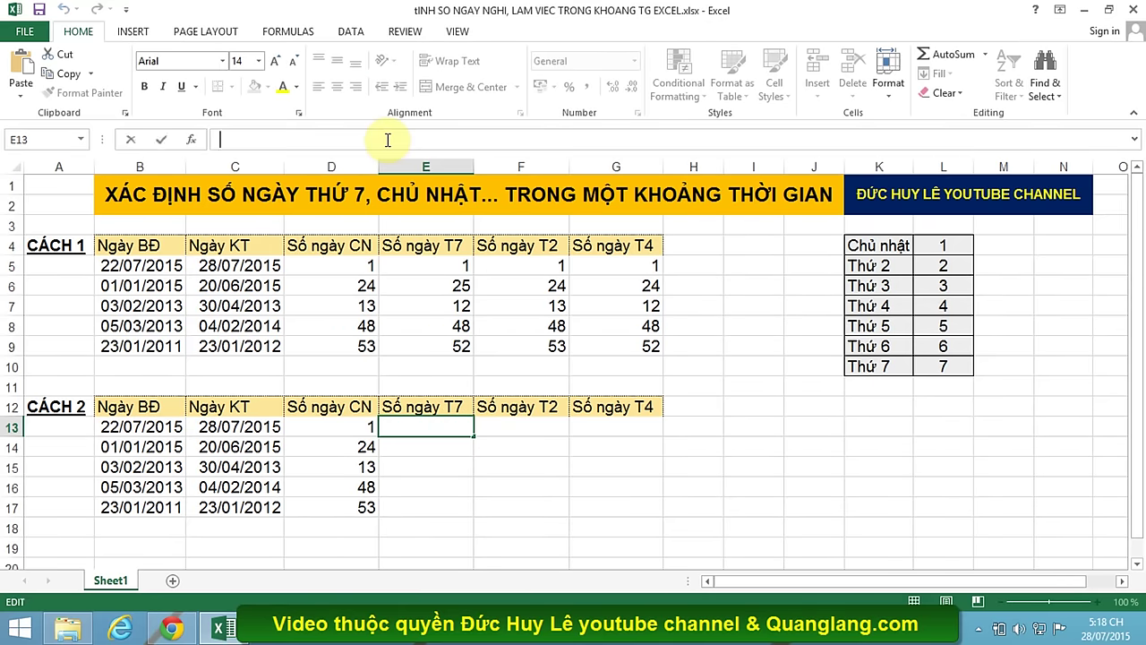
key(ctrl+v)
click(523, 427)
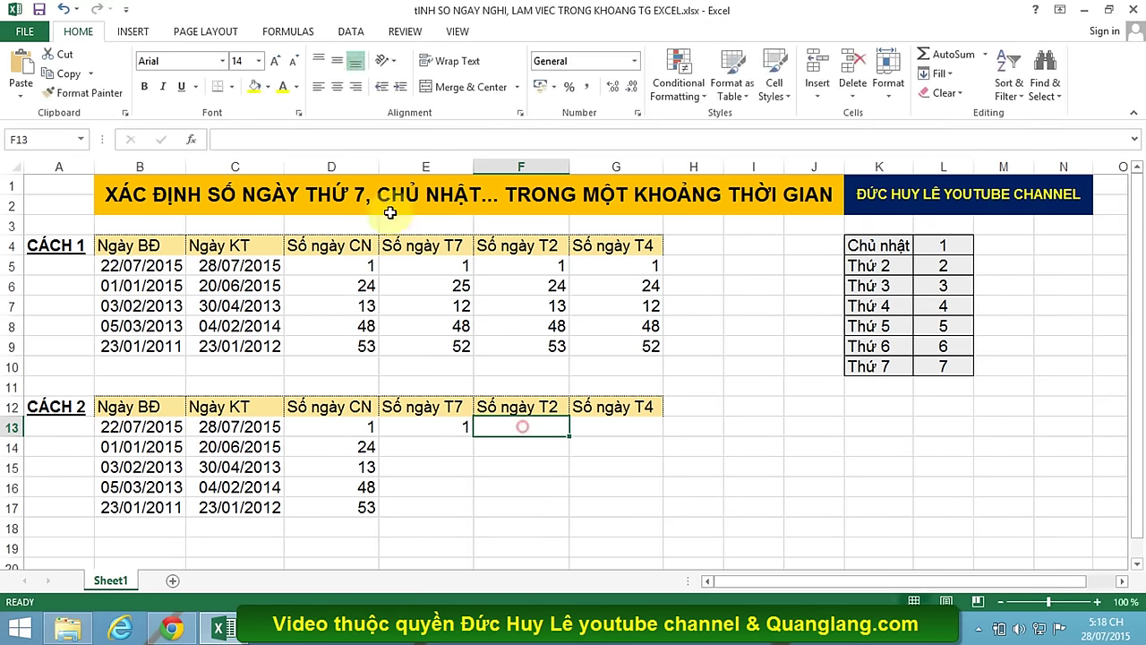
click(349, 143)
key(ctrl+v)
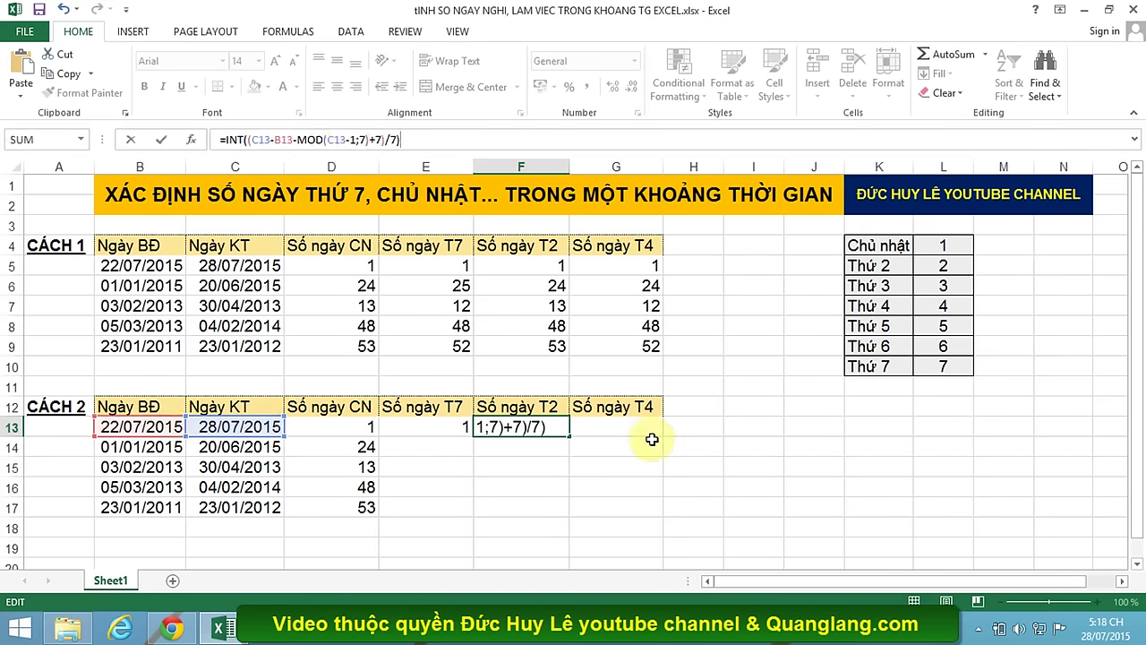
click(612, 428)
click(369, 130)
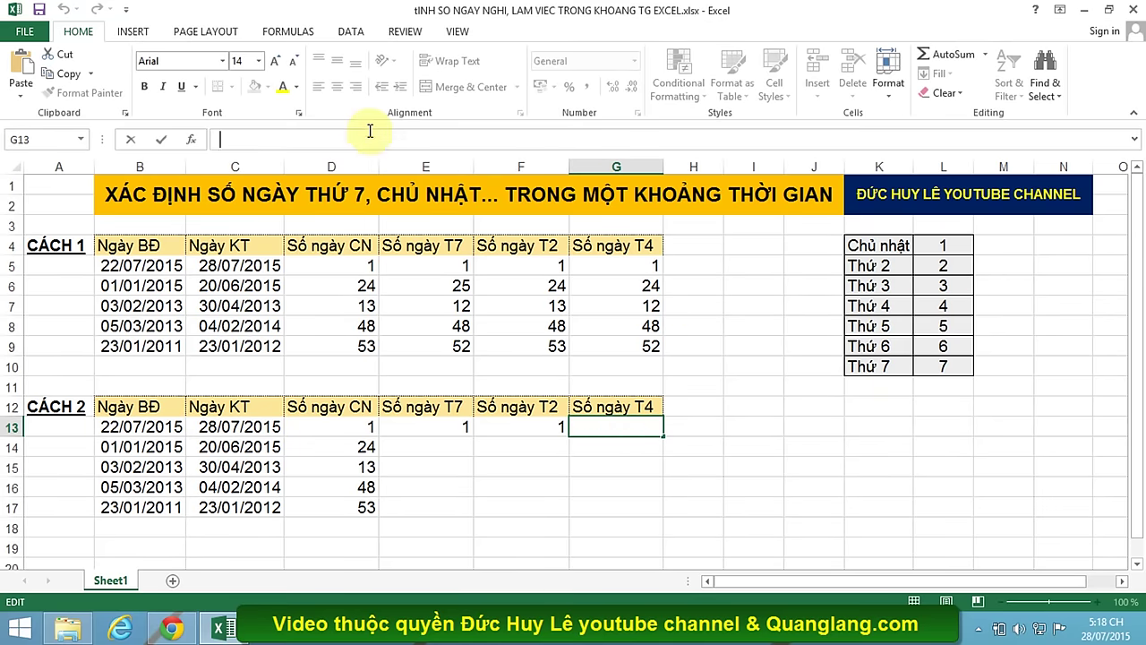
key(ctrl+v)
click(815, 468)
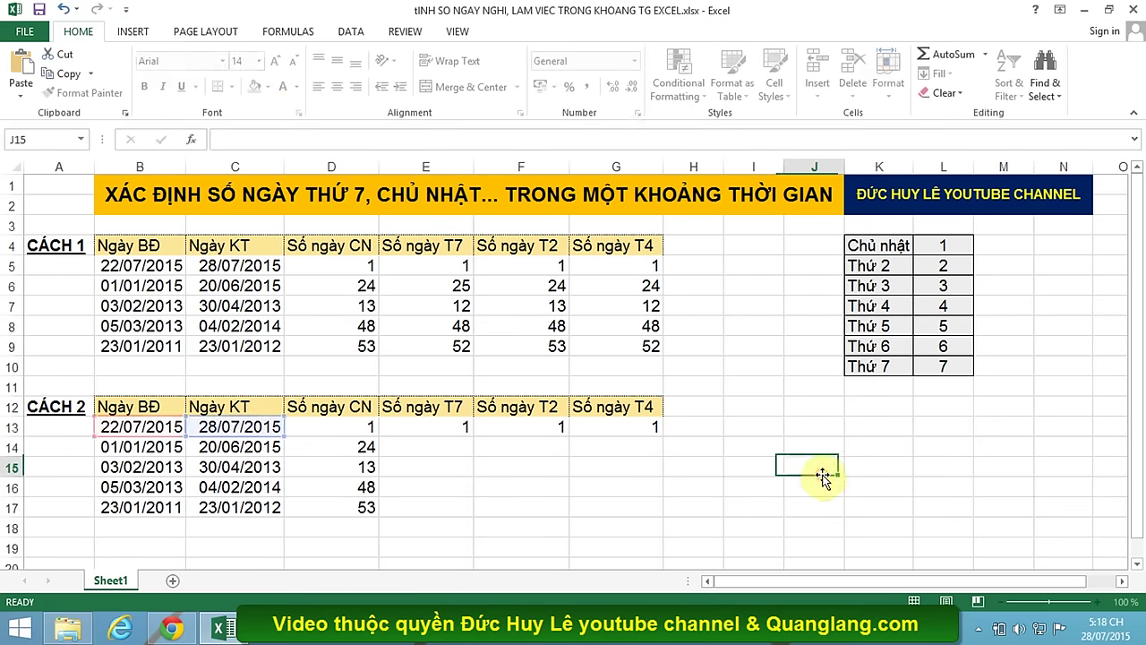
click(453, 426)
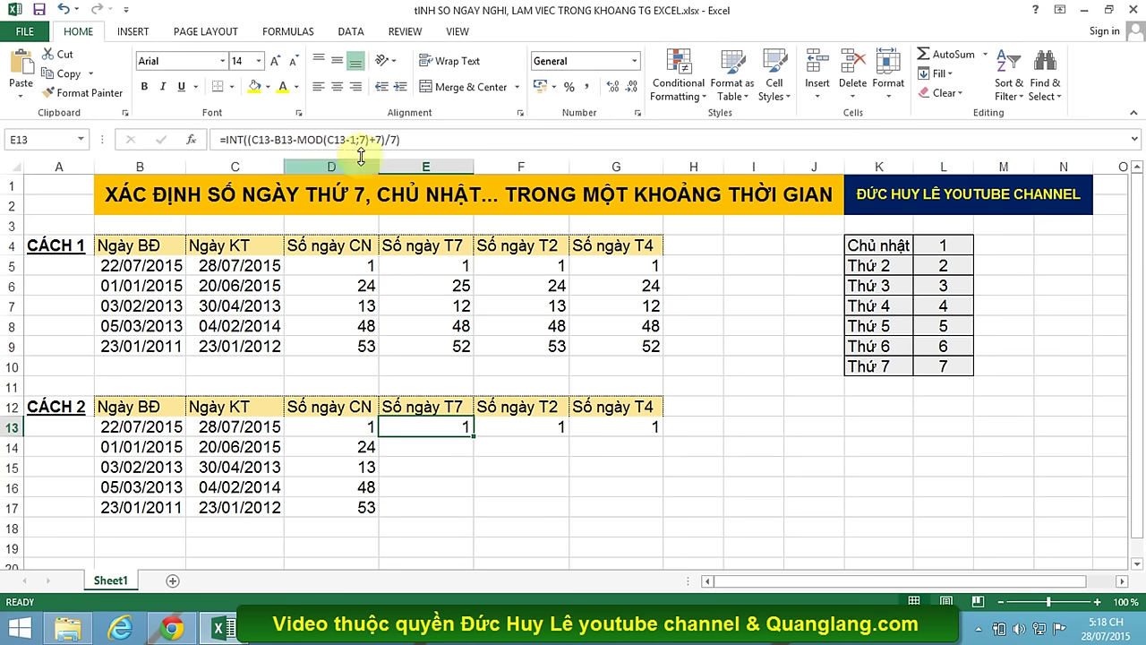
Change E13's MOD offset to C13-7 so it counts Saturdays
click(356, 141)
click(354, 141)
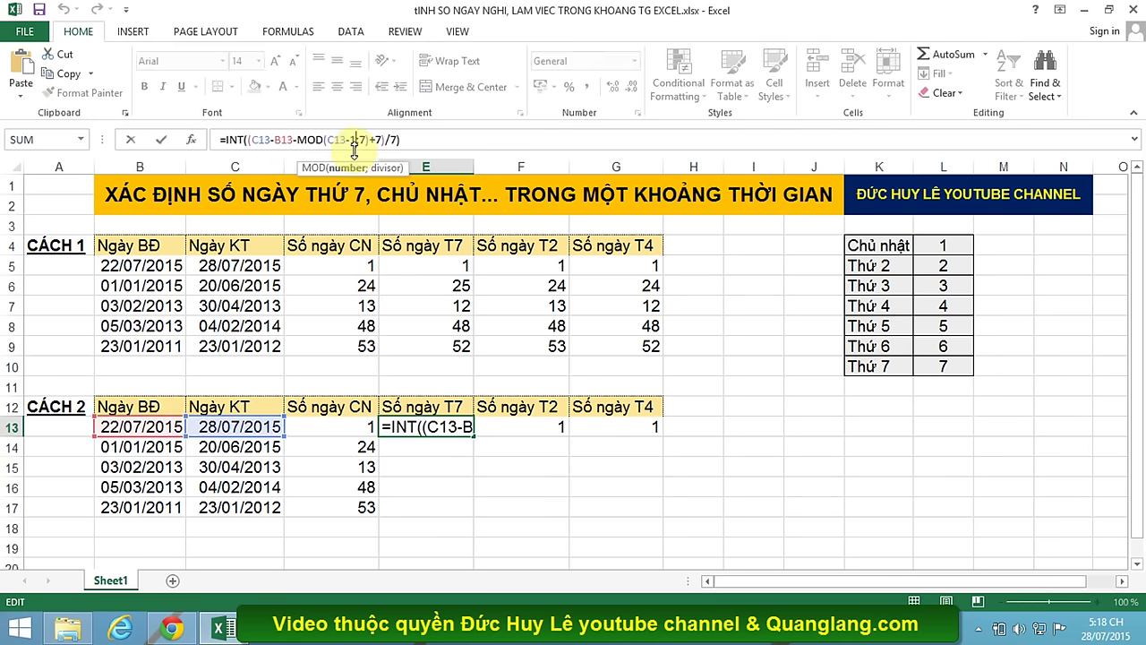
key(BackSpace)
text(7)
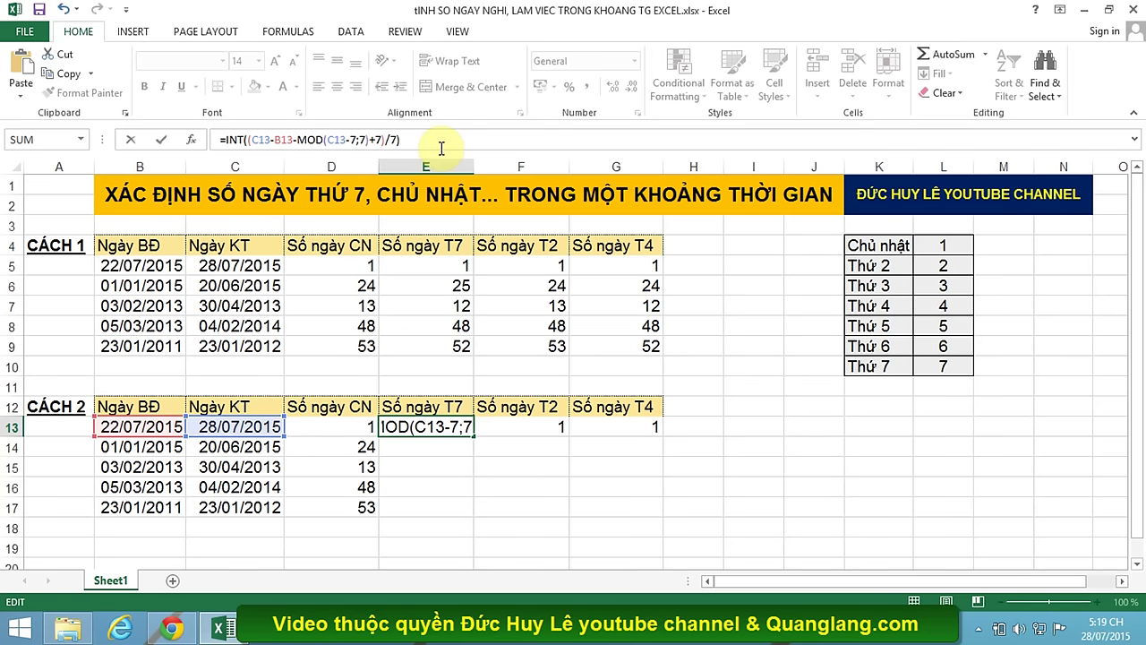
key(Return)
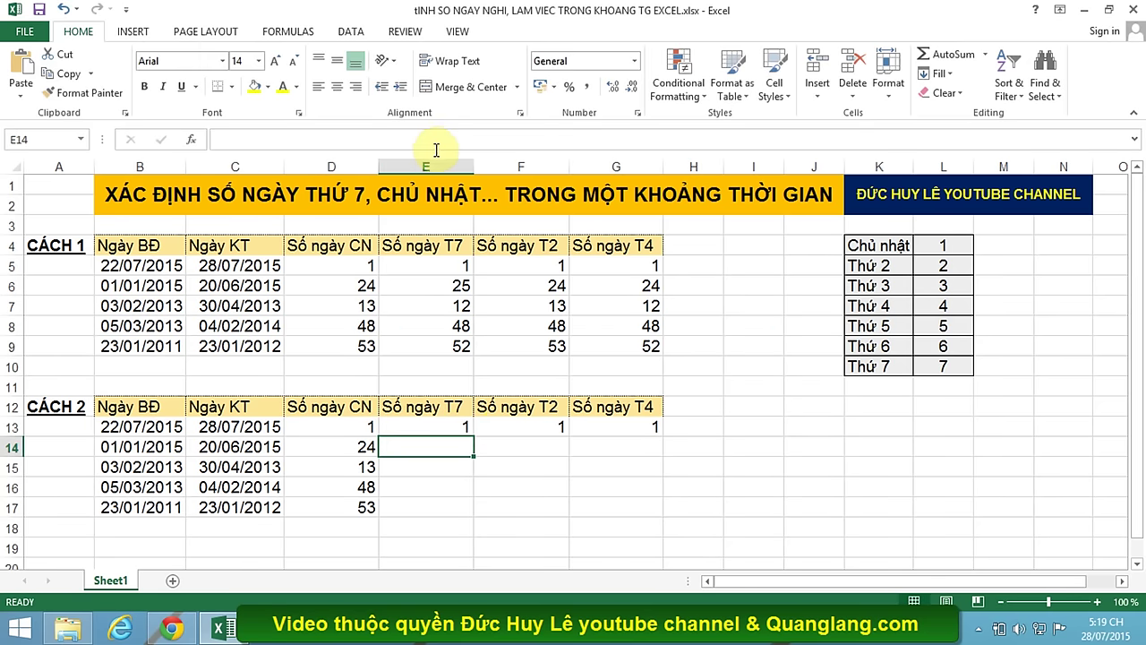
Change the MOD offsets in F13 and G13 to 2 and 4 for Mondays and Wednesdays
click(506, 426)
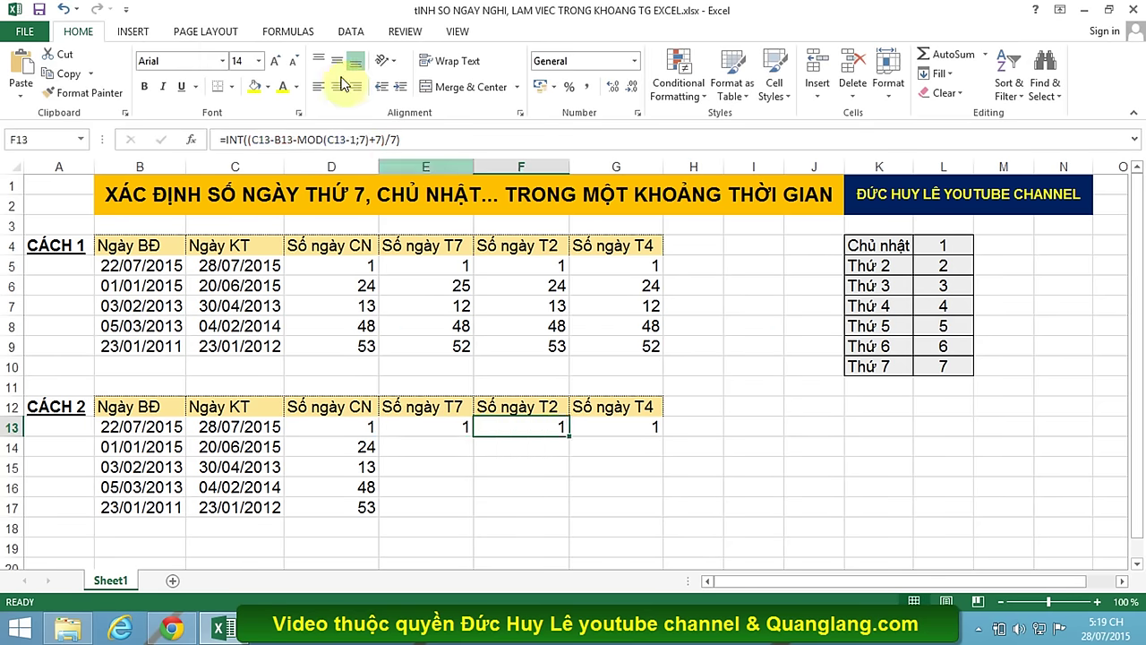
click(353, 141)
key(BackSpace)
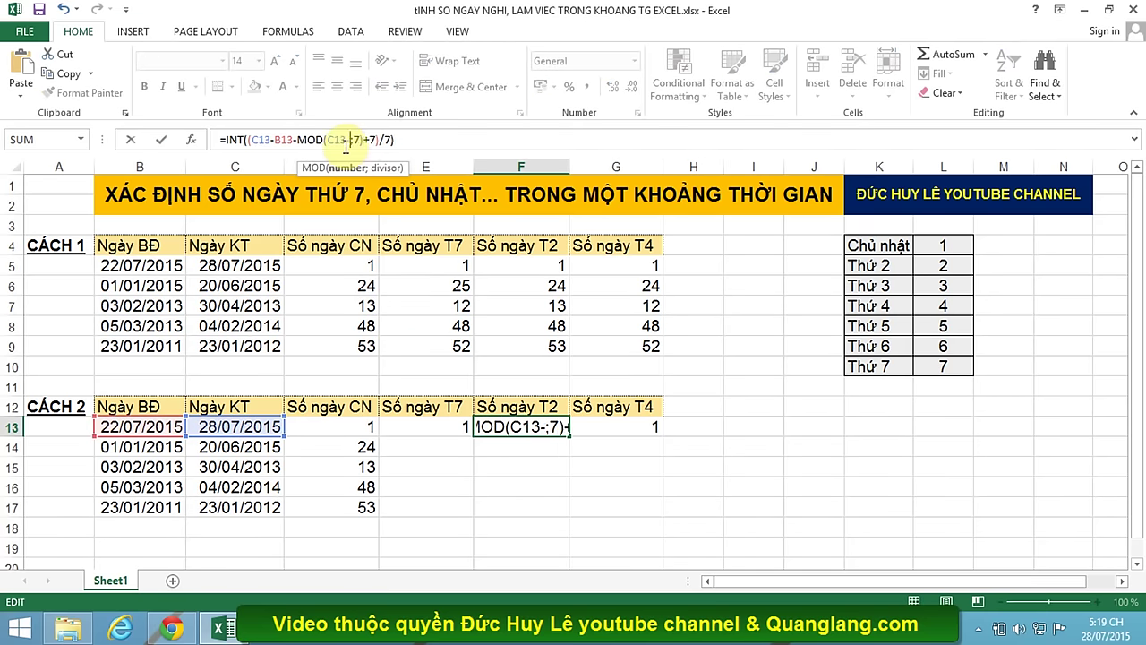
text(2)
click(416, 141)
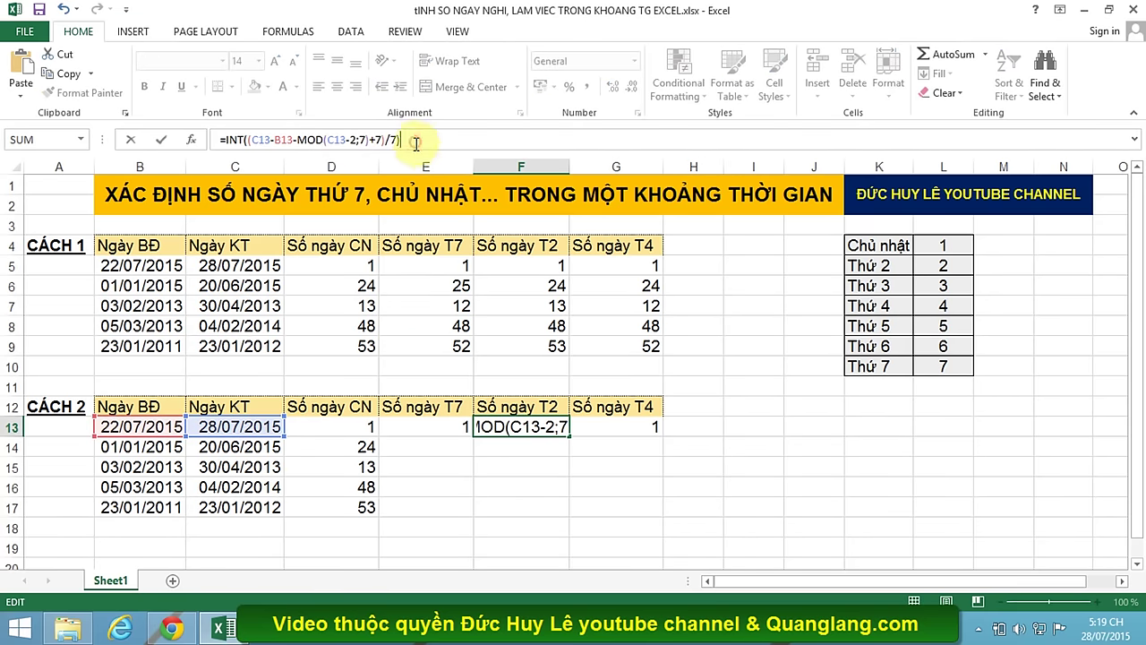
key(Return)
click(640, 430)
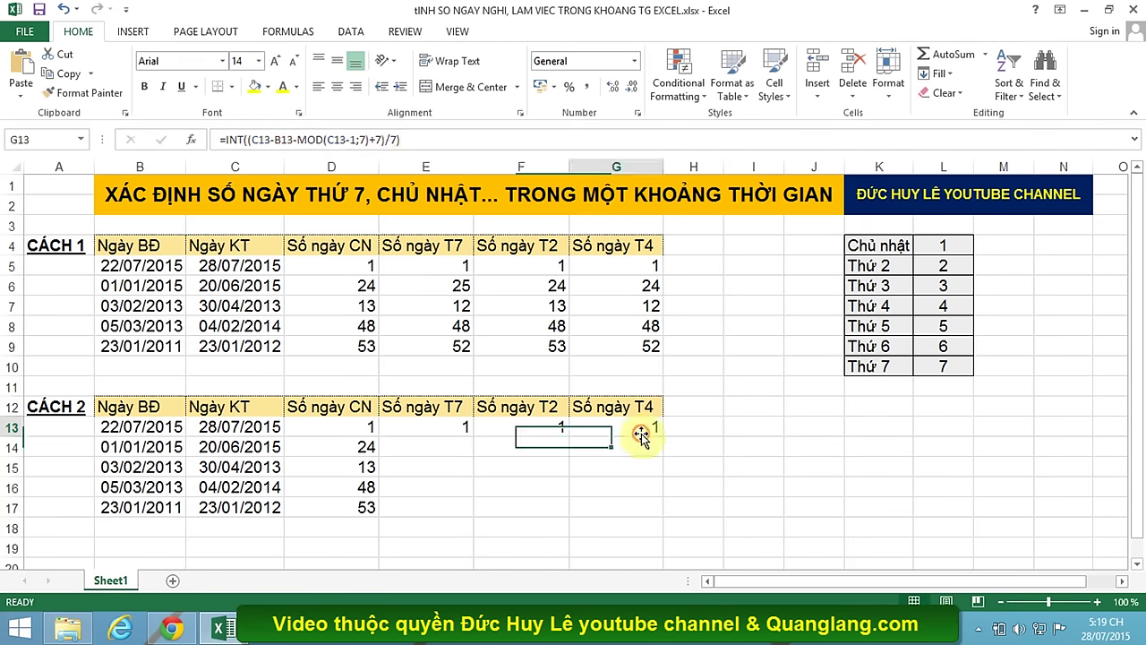
click(355, 141)
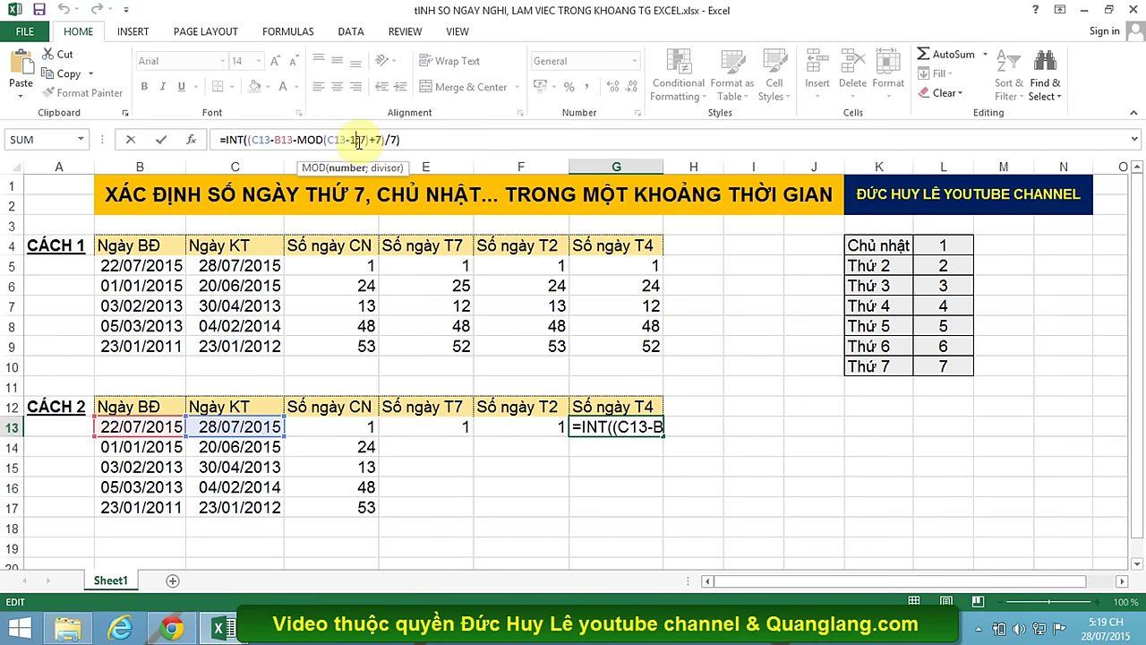
key(BackSpace)
text(4)
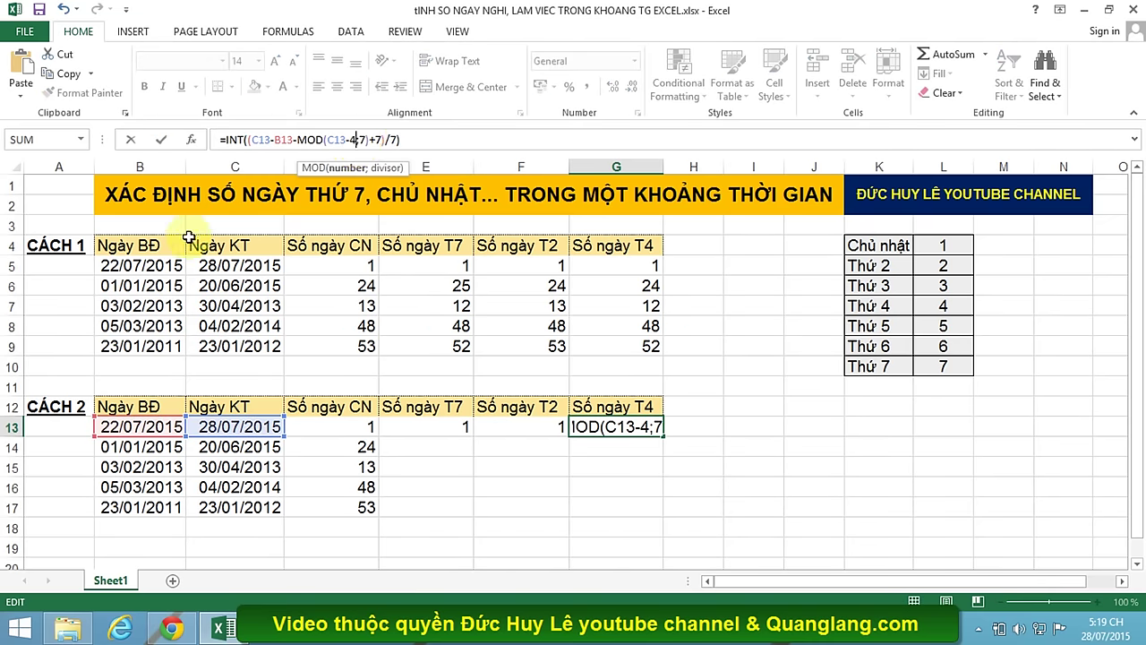
click(404, 142)
key(Return)
Copy the T7 and T2 formulas from E13 and F13 down into E14:F17
click(773, 463)
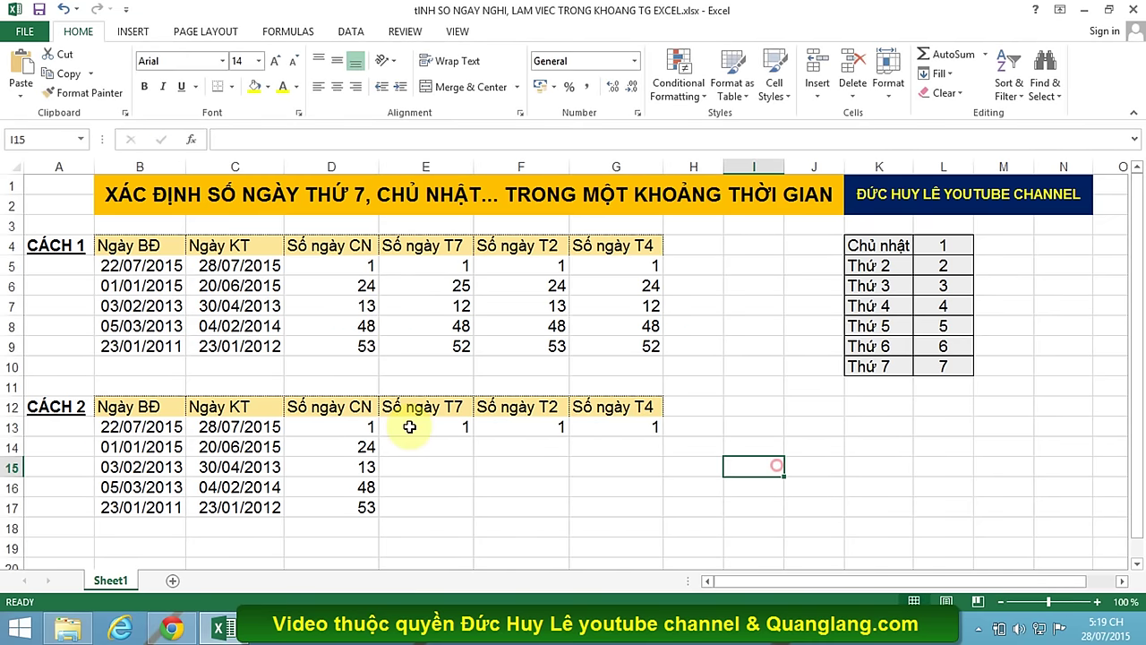
click(409, 427)
key(ctrl+c)
drag(453, 444, 460, 498)
key(ctrl+v)
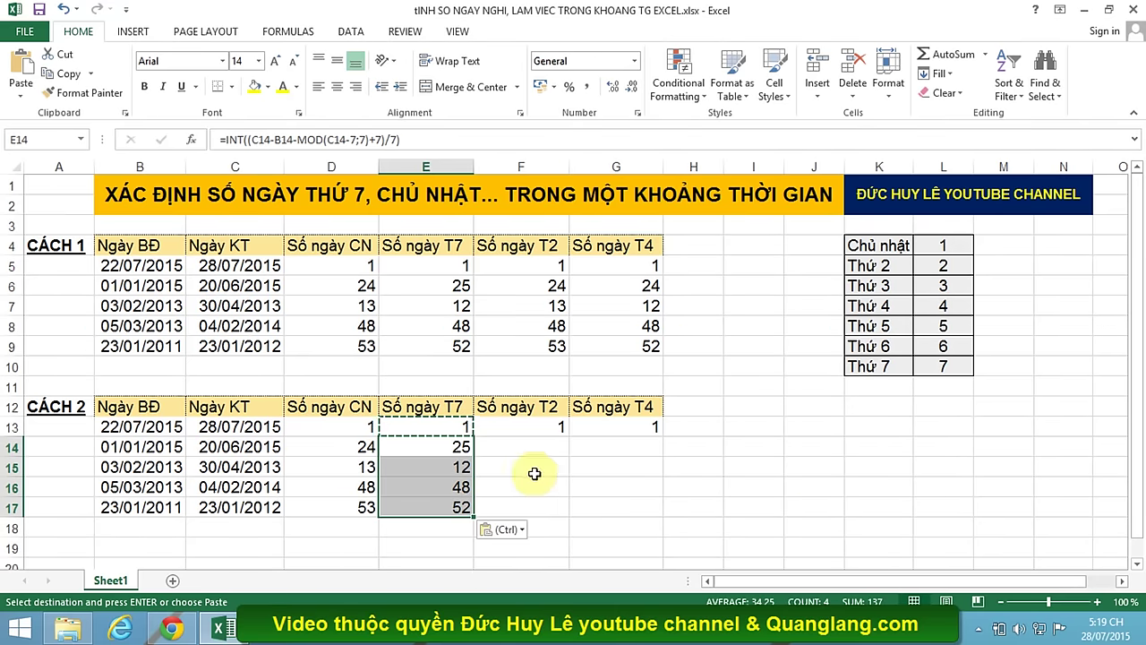
key(Escape)
click(540, 427)
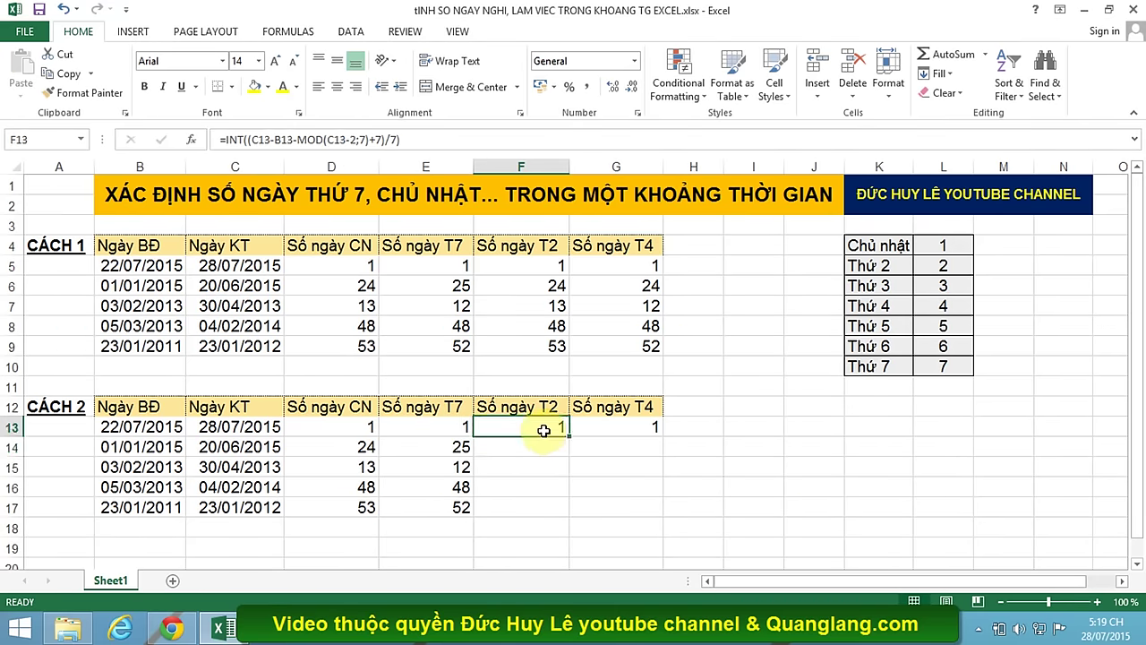
key(ctrl+c)
drag(547, 453, 543, 504)
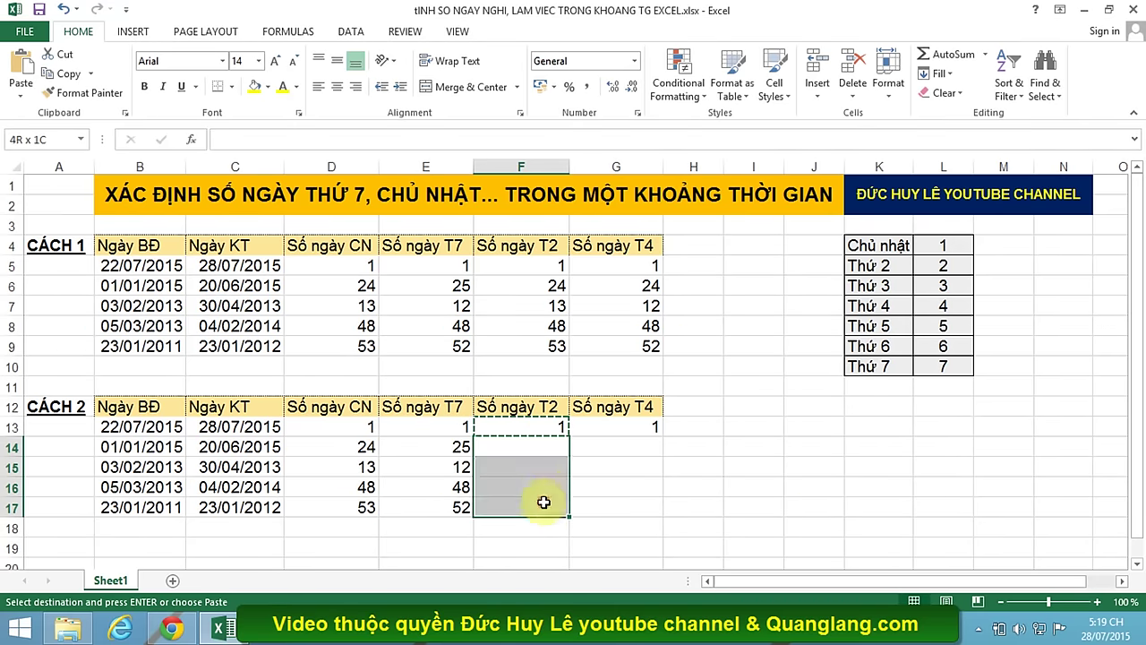
key(ctrl+v)
key(Escape)
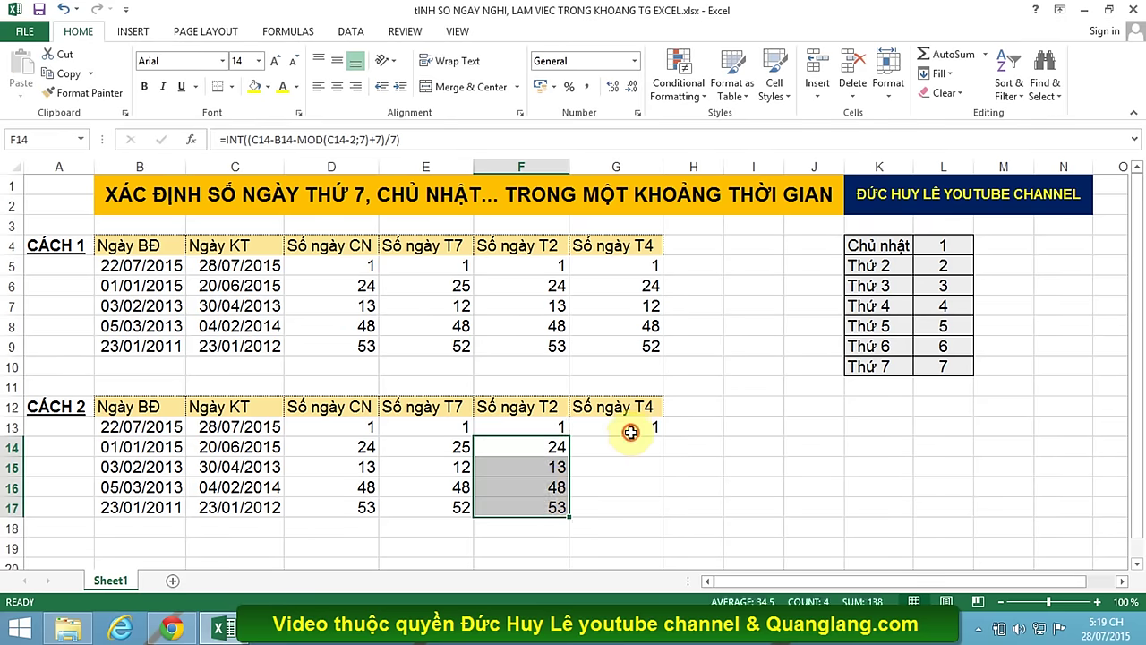
Copy the T4 formula from G13 down into G14:G17
click(631, 432)
key(ctrl+c)
drag(622, 448, 627, 504)
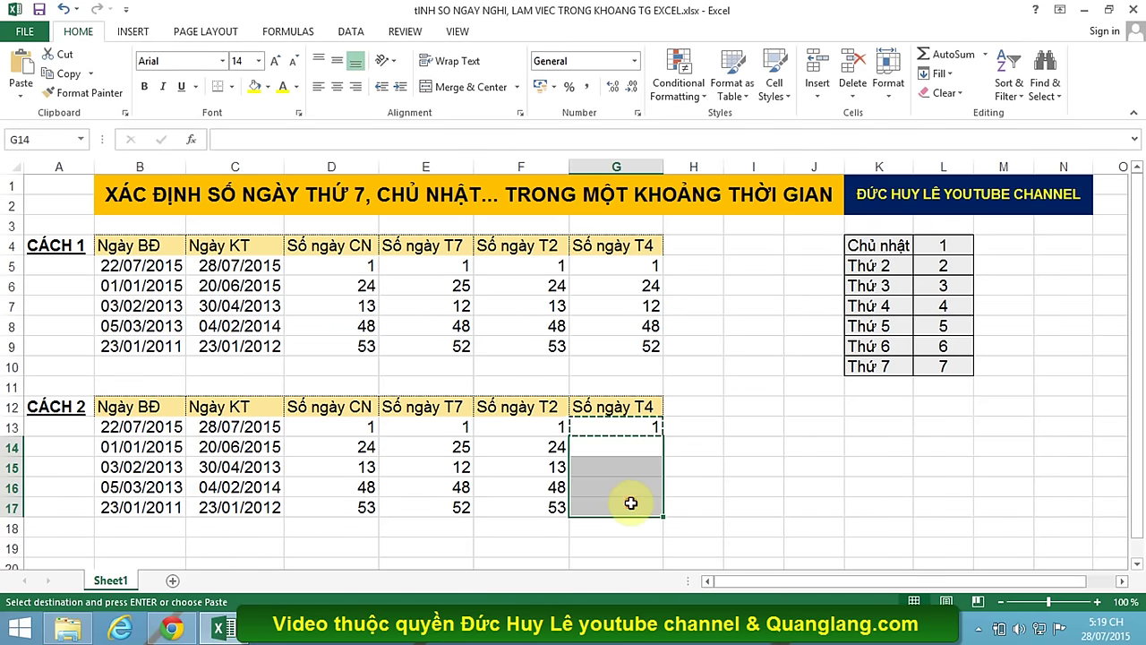
key(ctrl+v)
key(Escape)
click(738, 443)
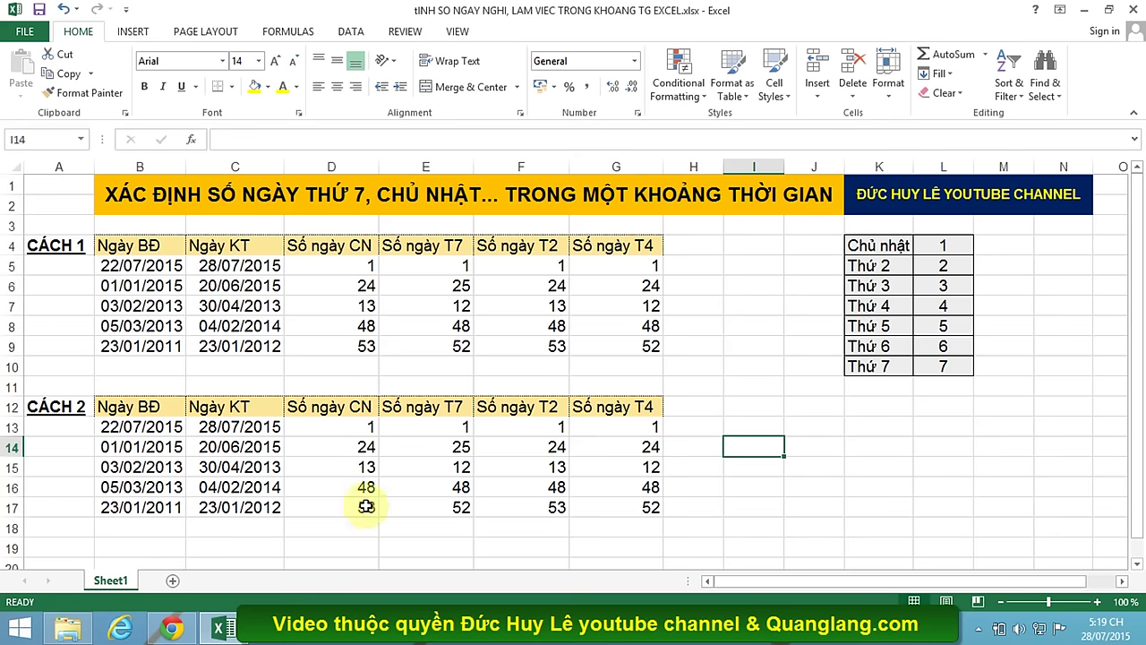
click(548, 509)
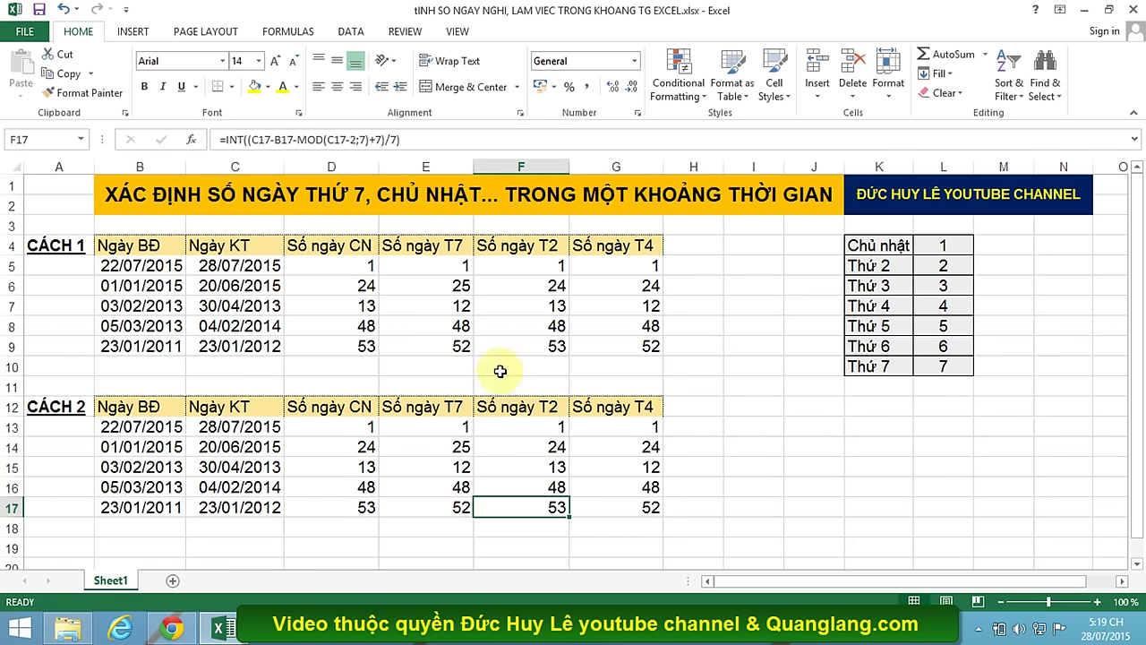
click(901, 542)
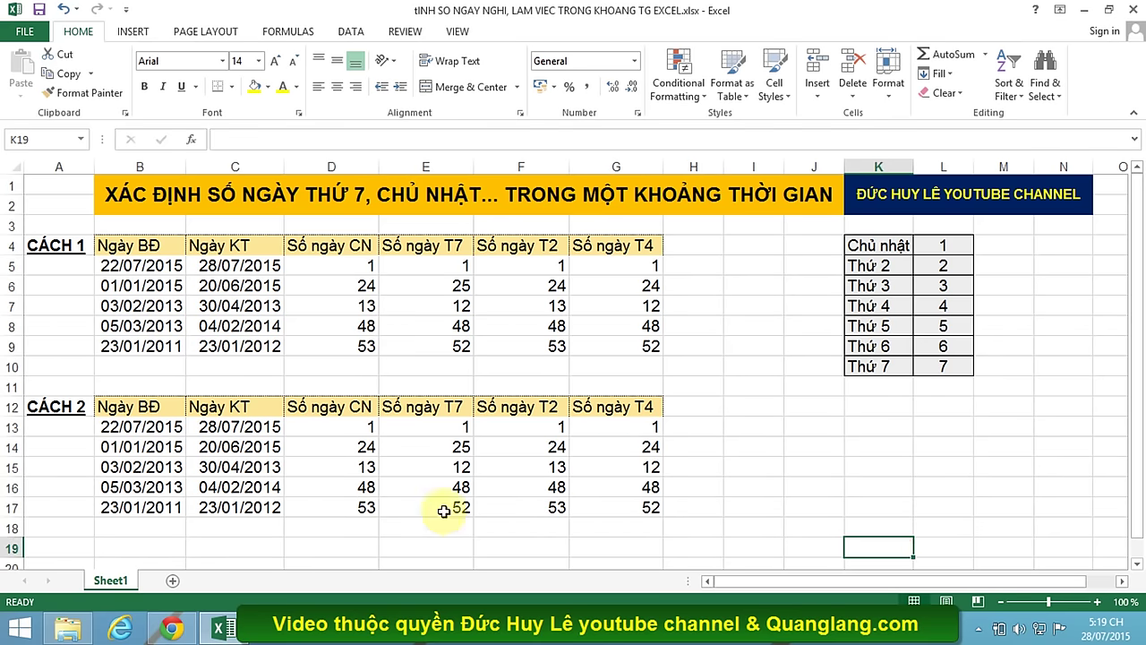
click(900, 502)
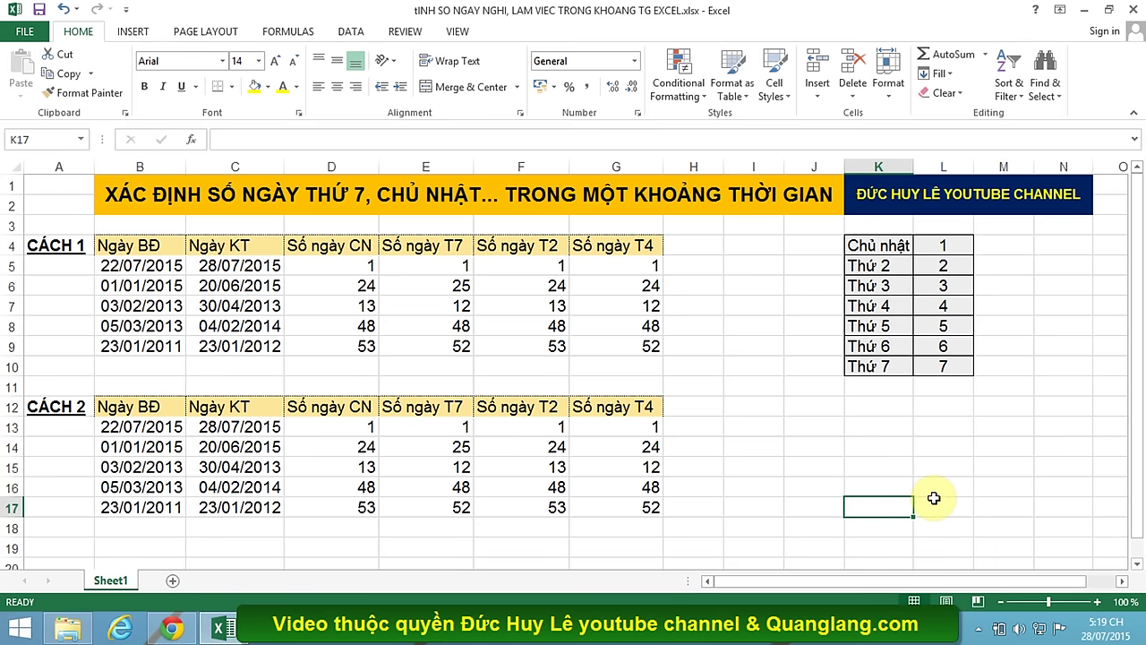